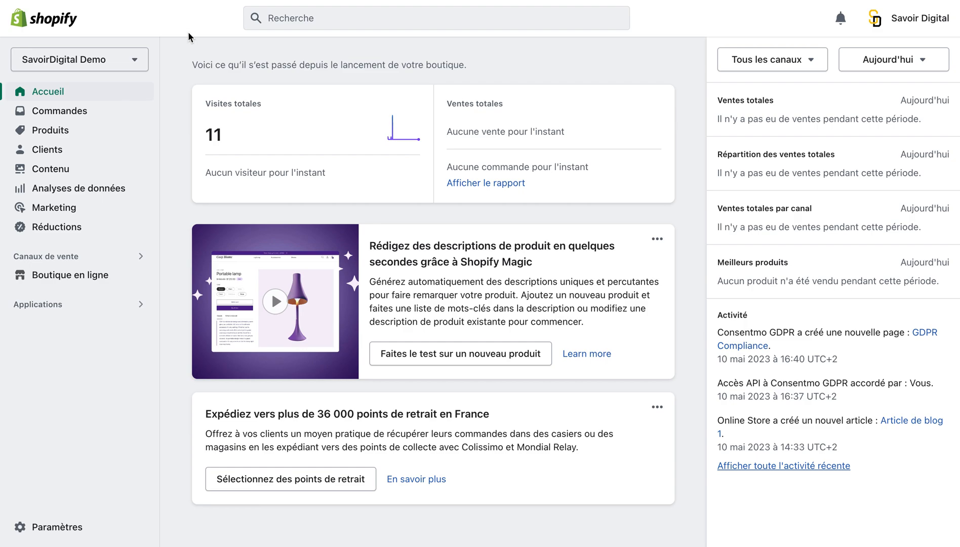
# Delete the existing product Produit 1 from the store's product list.
pyautogui.click(96, 139)
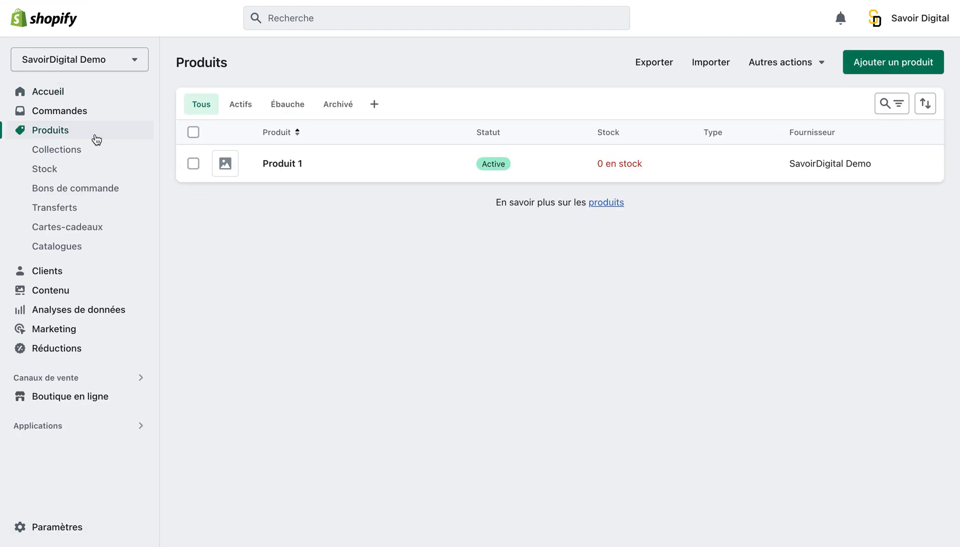
pyautogui.click(193, 163)
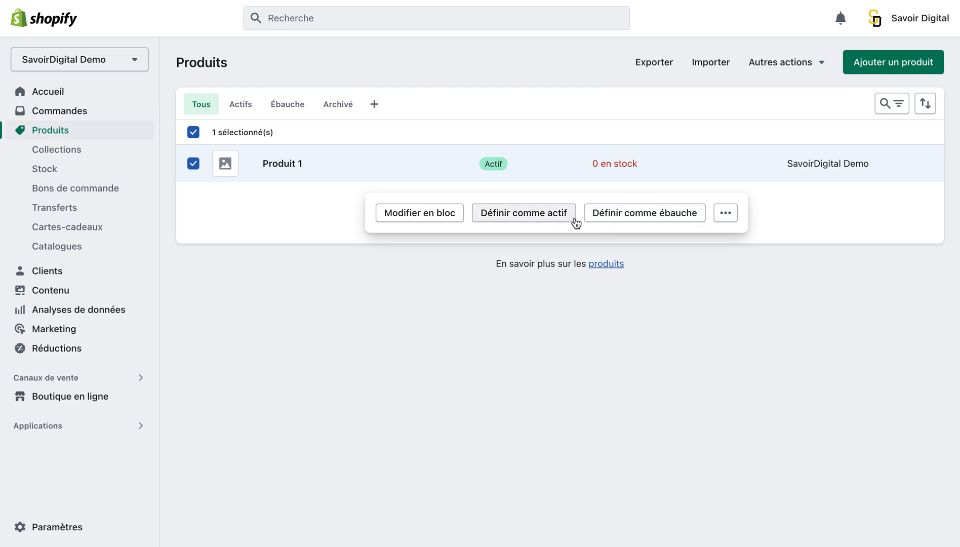
pyautogui.click(725, 213)
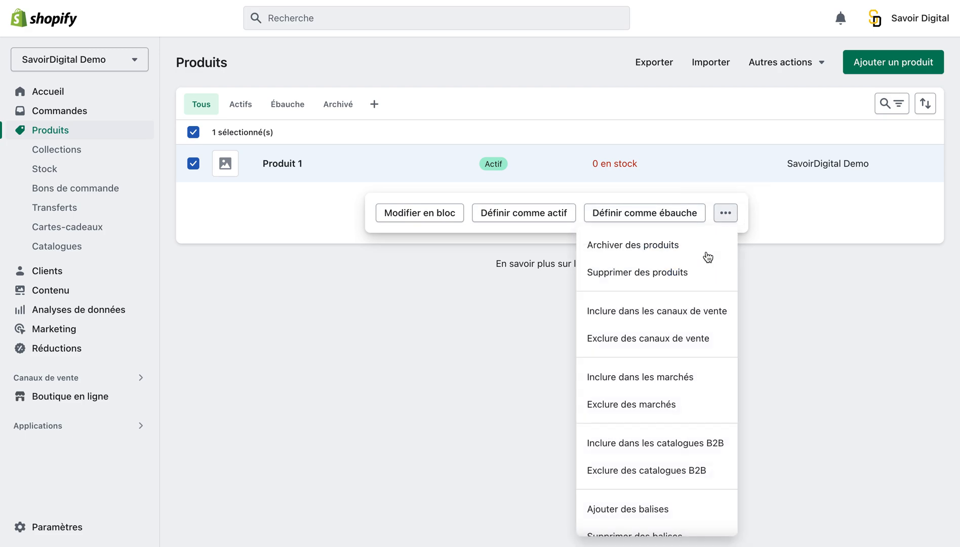
pyautogui.click(685, 283)
pyautogui.click(653, 317)
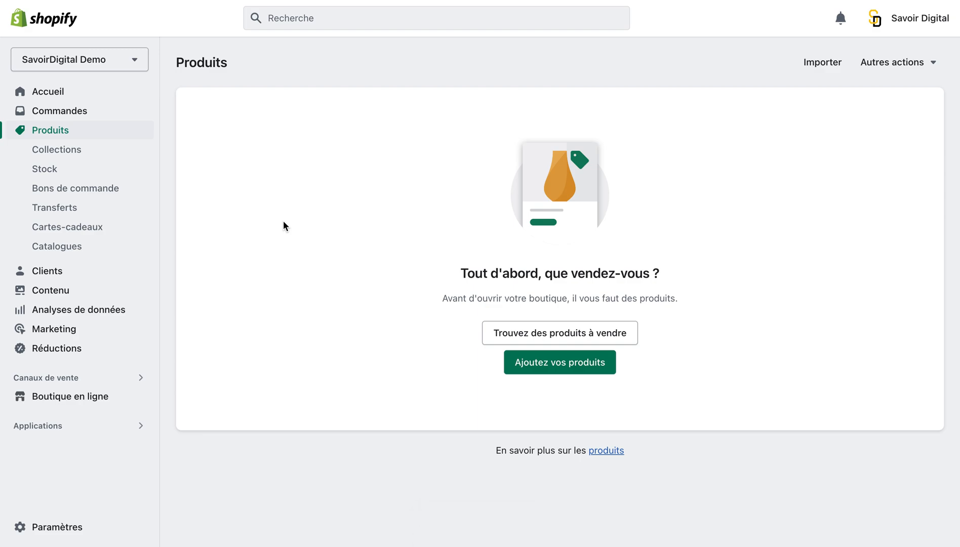
# Start a new product and title it "création de site internet".
pyautogui.click(550, 363)
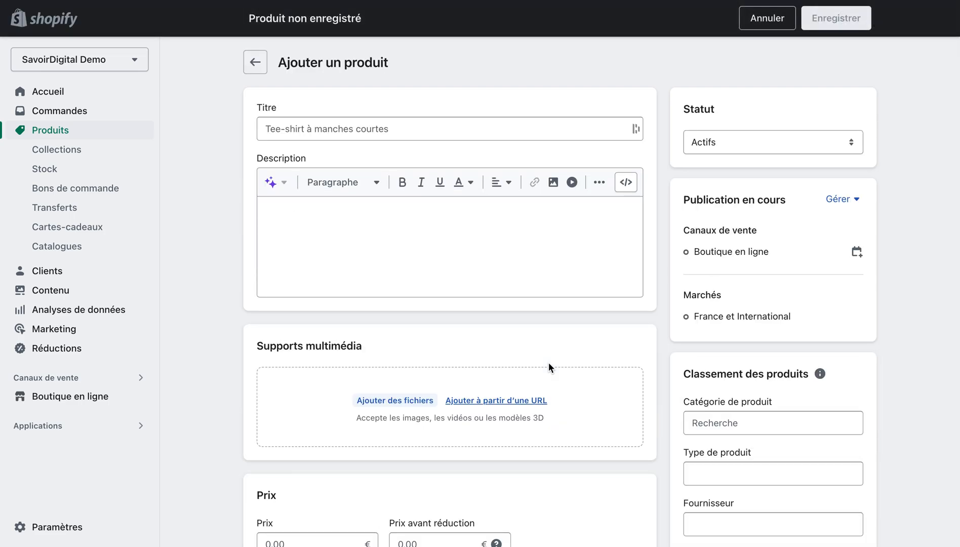
pyautogui.click(399, 129)
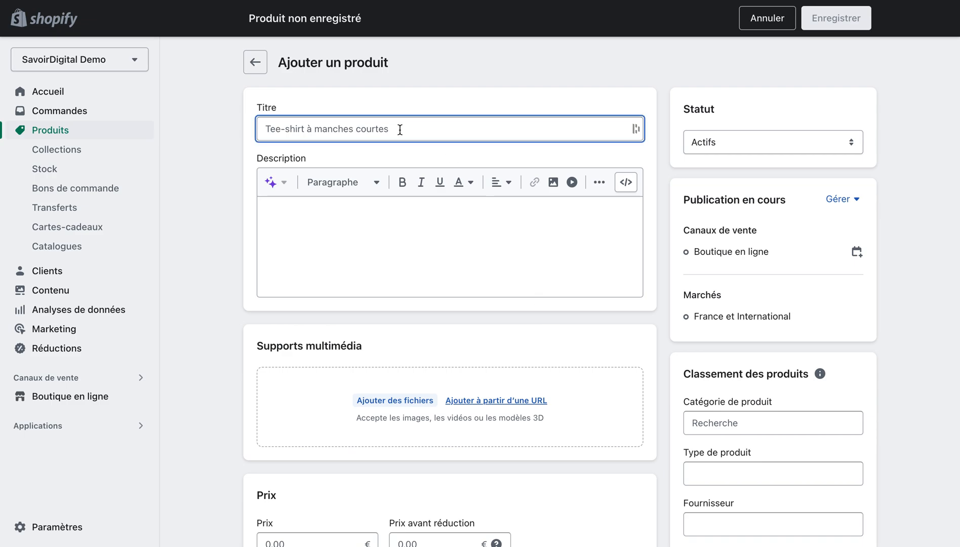
pyautogui.write('cré')
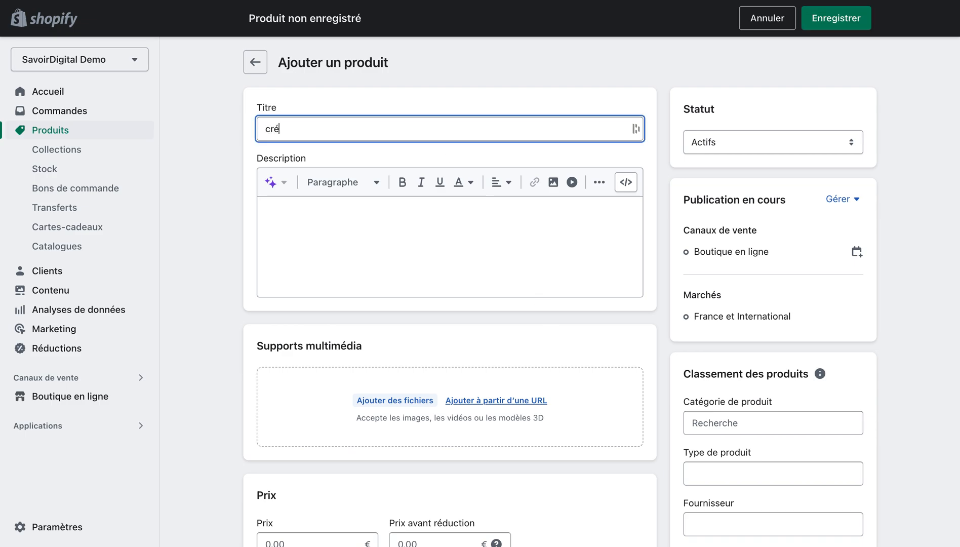
pyautogui.write('ation de site interne')
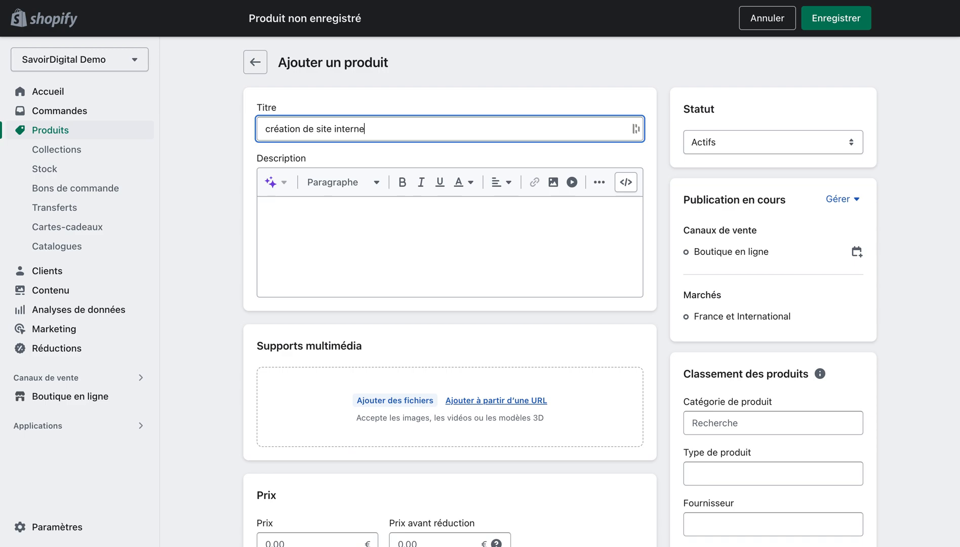
pyautogui.write('t')
pyautogui.click(242, 145)
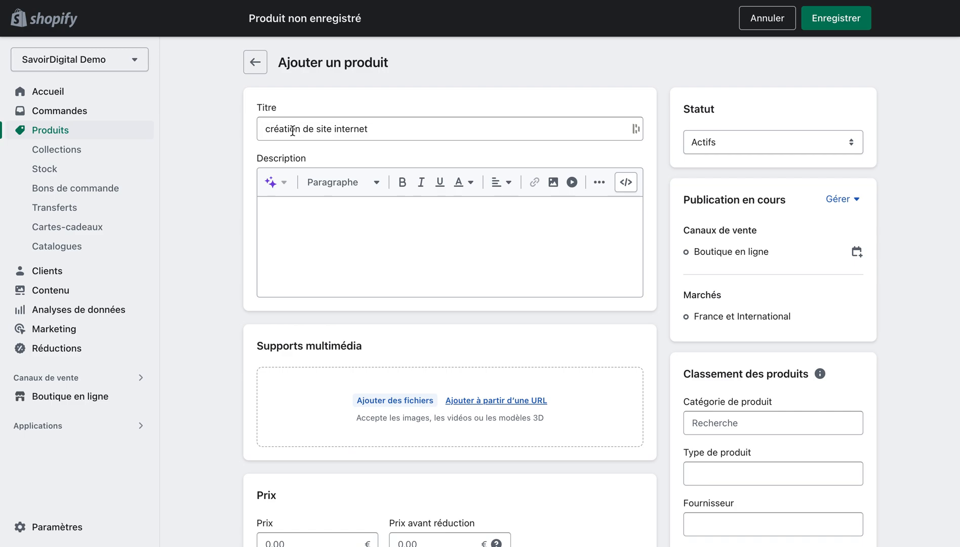
# Enter "test" as the product description.
pyautogui.click(304, 218)
pyautogui.write('npoi')
pyautogui.press('BackSpace')
pyautogui.press('BackSpace')
pyautogui.press('BackSpace')
pyautogui.press('BackSpace')
pyautogui.write('test')
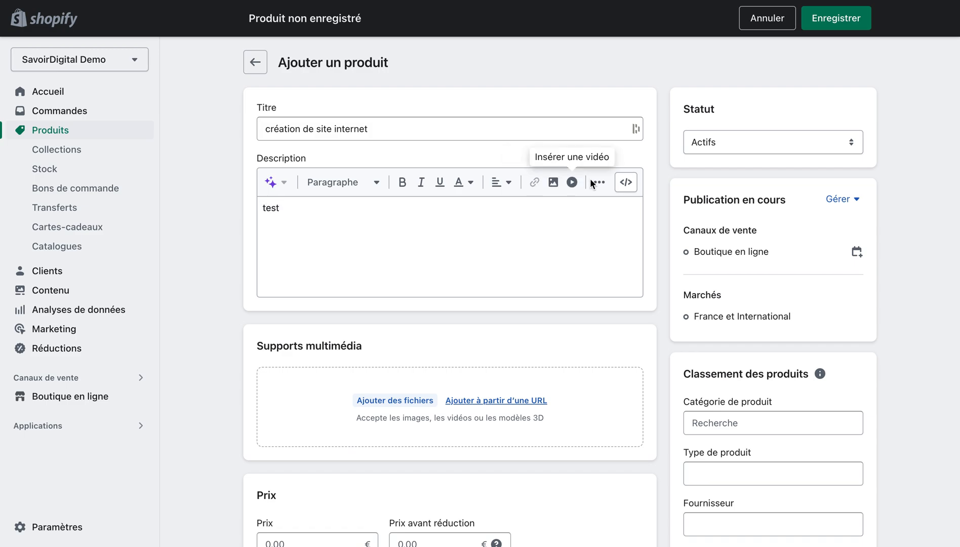
pyautogui.doubleClick(271, 207)
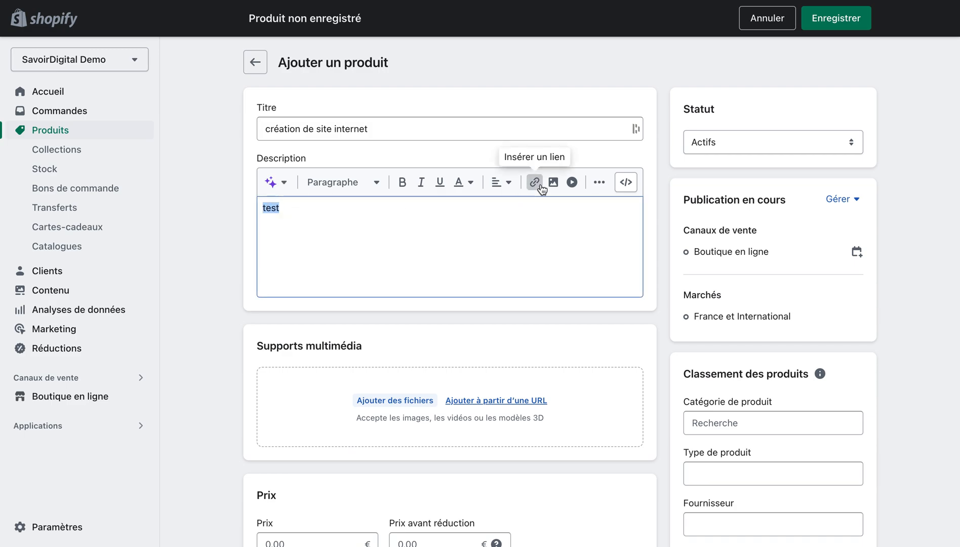
pyautogui.click(535, 183)
pyautogui.click(444, 233)
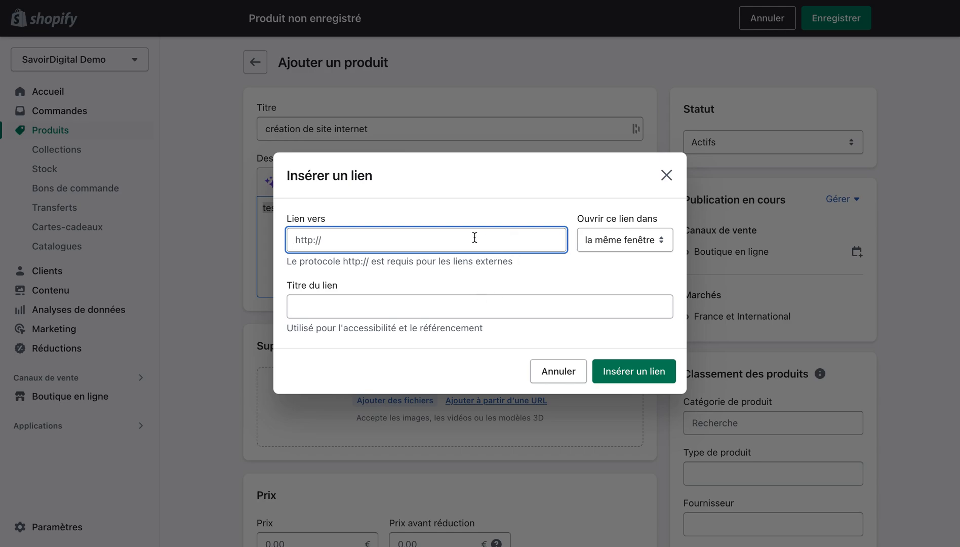
pyautogui.write('ht')
pyautogui.press('BackSpace')
pyautogui.press('BackSpace')
pyautogui.write('https:://savoirdigital.fr')
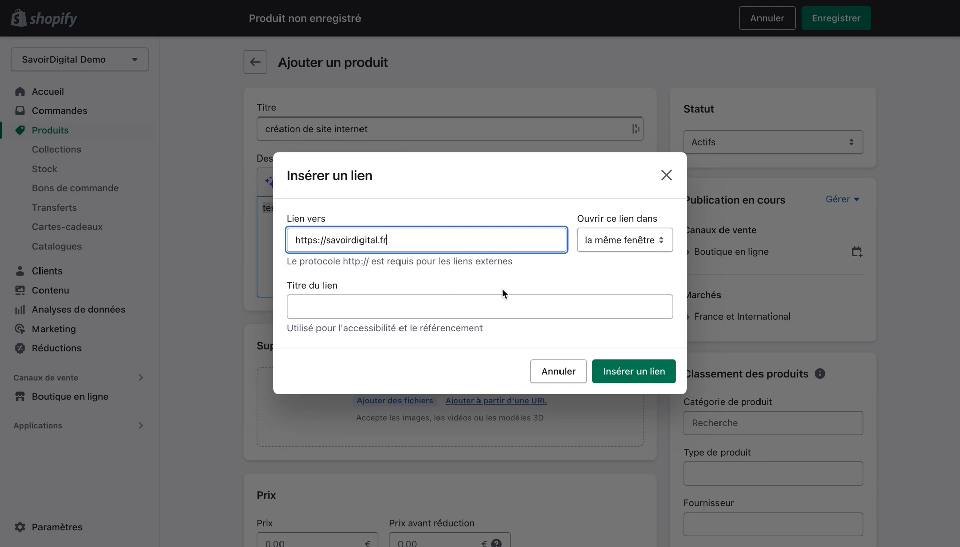
pyautogui.click(629, 375)
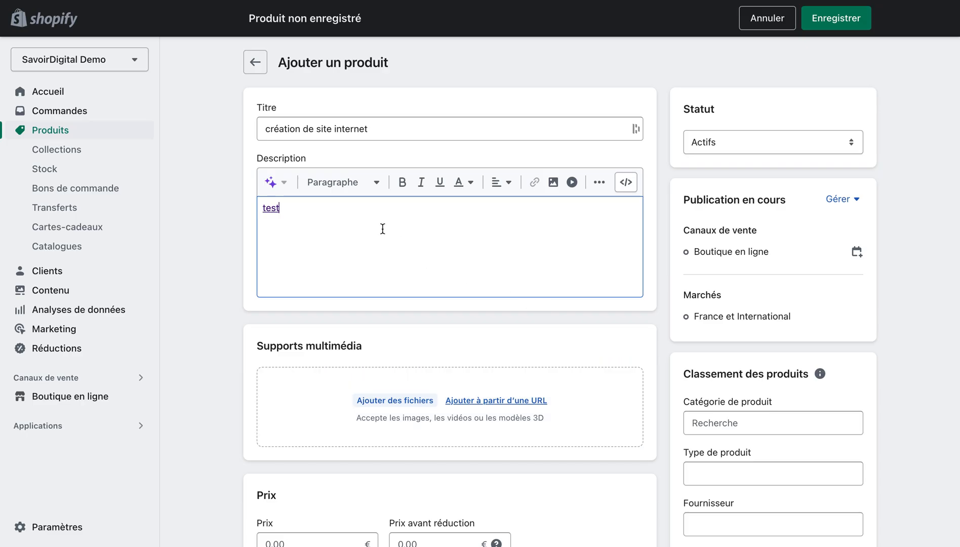
# Replace the linked word in the description with plain text "test".
pyautogui.doubleClick(274, 209)
pyautogui.press('BackSpace')
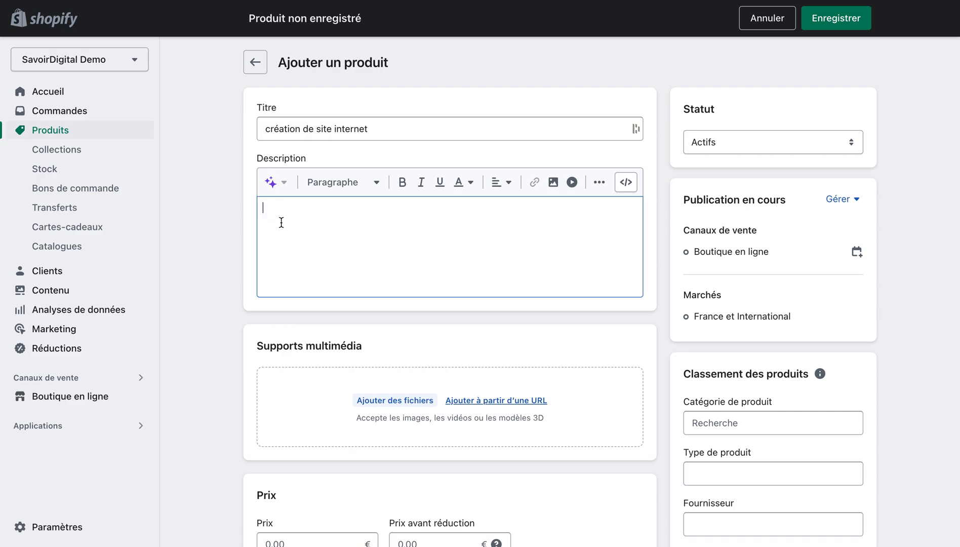
pyautogui.write('test')
pyautogui.scroll(-2, 213, 269)
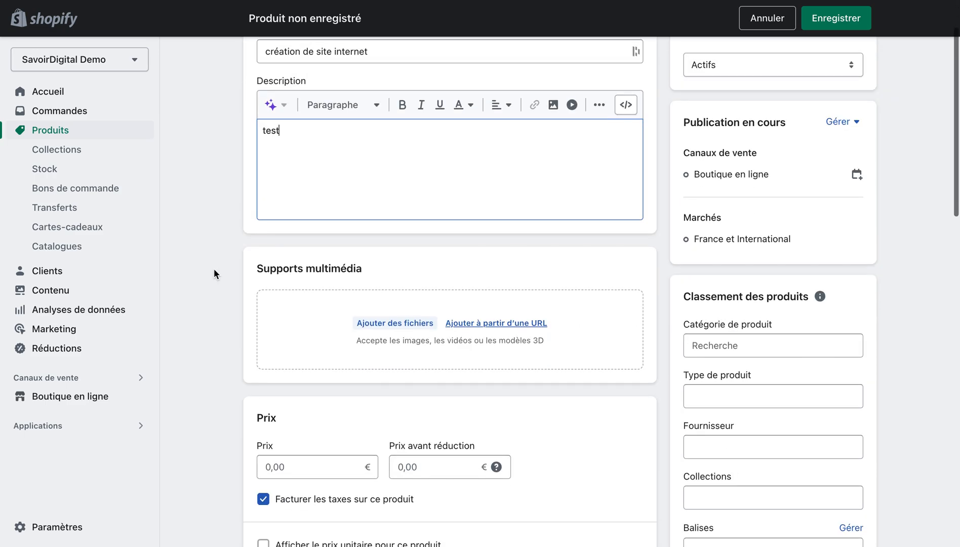
pyautogui.click(214, 268)
# Upload the "Agence de création...web.png" logo and Logotype SD.png as the product's media.
pyautogui.scroll(-2, 224, 295)
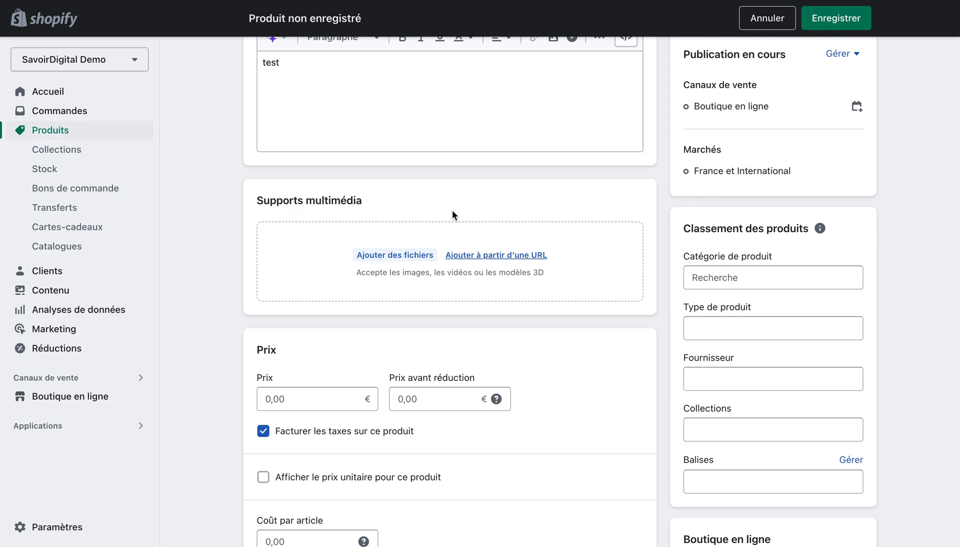
pyautogui.click(400, 255)
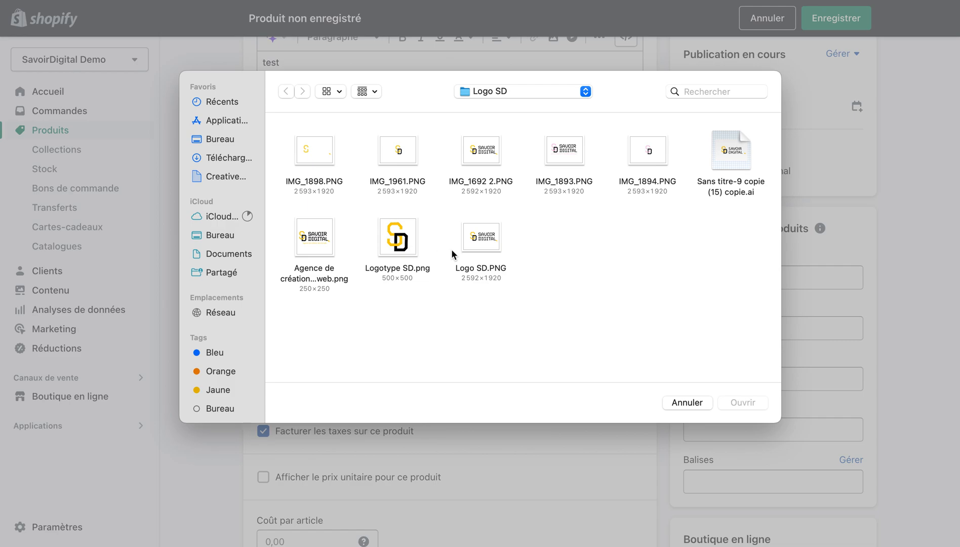
pyautogui.doubleClick(325, 250)
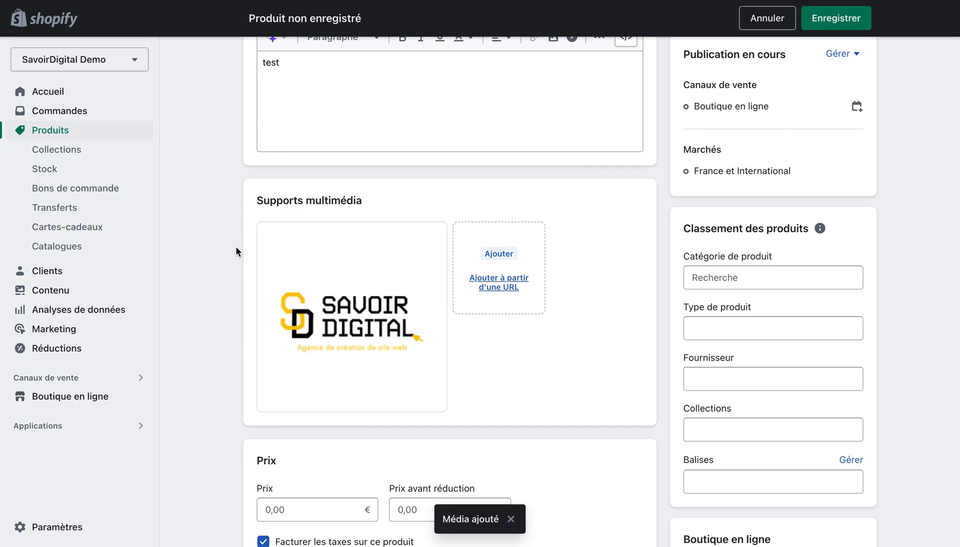
pyautogui.click(489, 278)
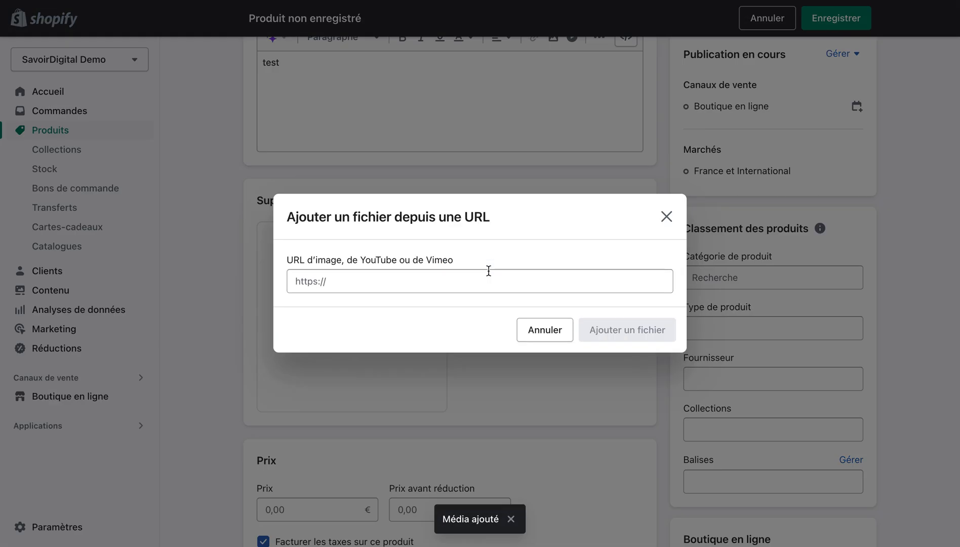
pyautogui.click(663, 218)
pyautogui.click(516, 243)
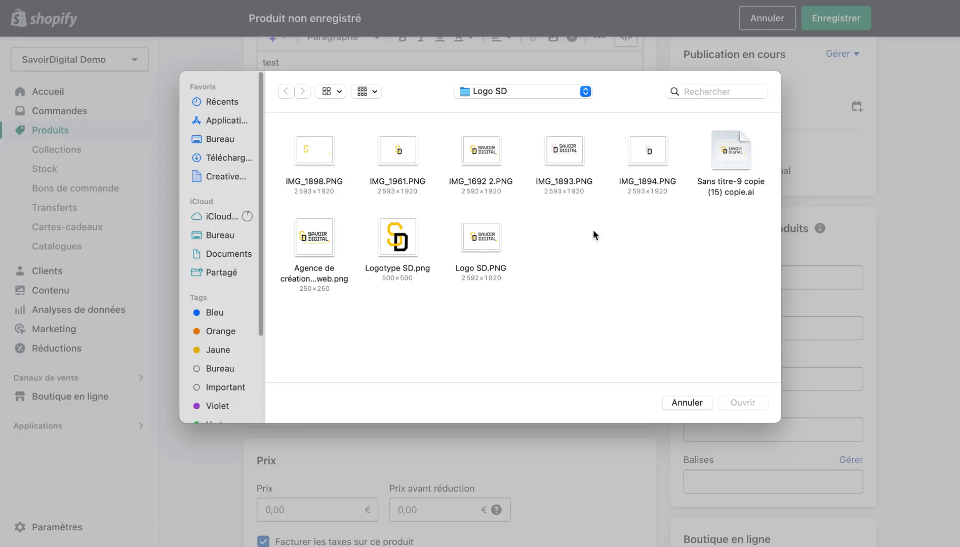
pyautogui.doubleClick(400, 252)
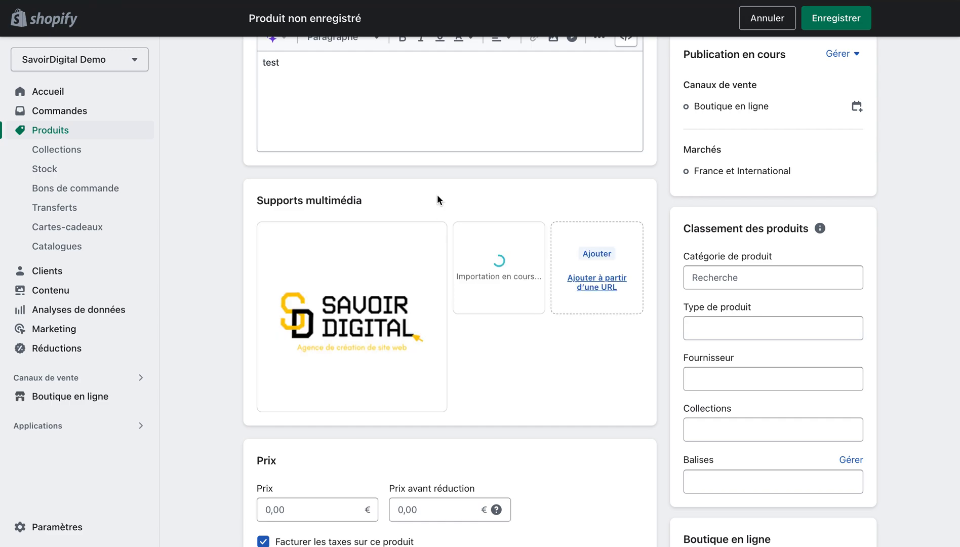
# Set the product's price to 100 € and its price before reduction to 199 €, keeping taxes charged.
pyautogui.scroll(-3, 437, 196)
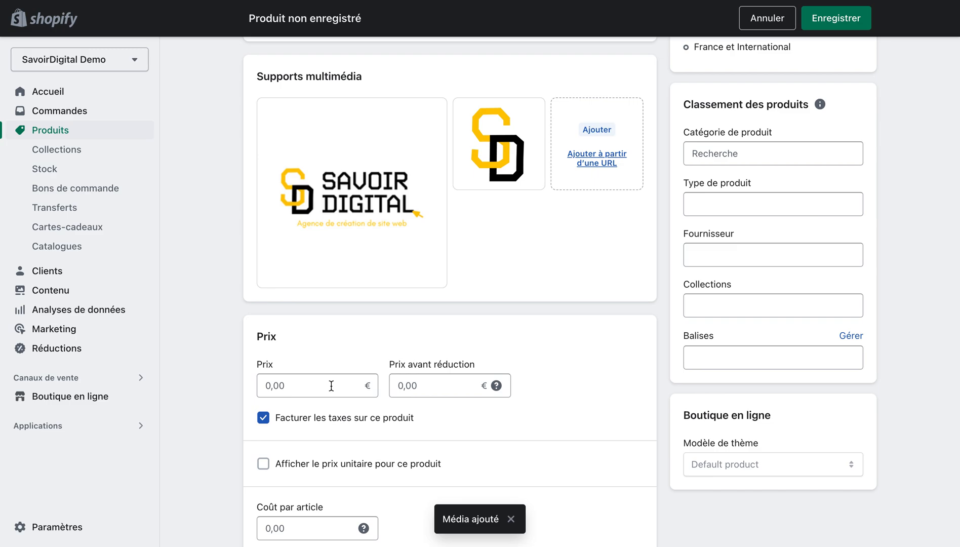
pyautogui.click(331, 386)
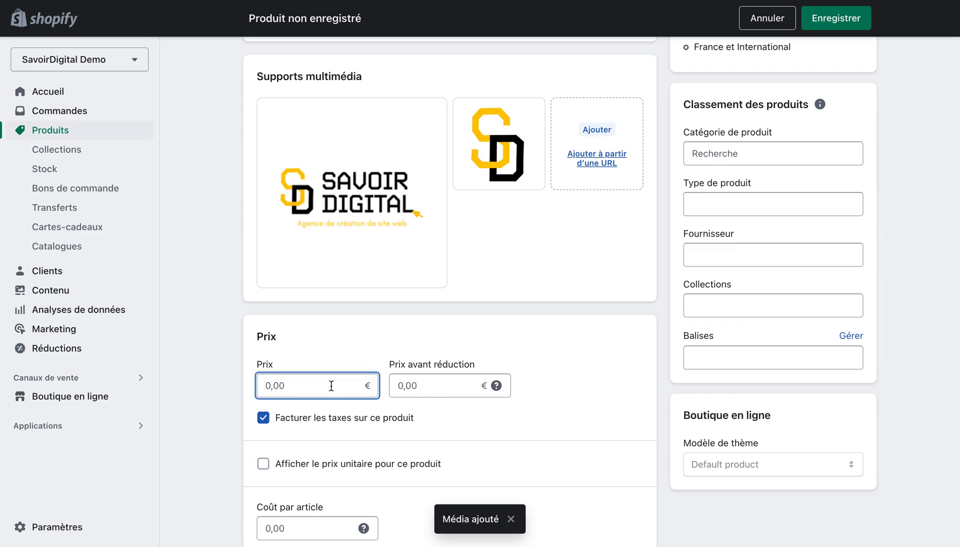
pyautogui.write('100')
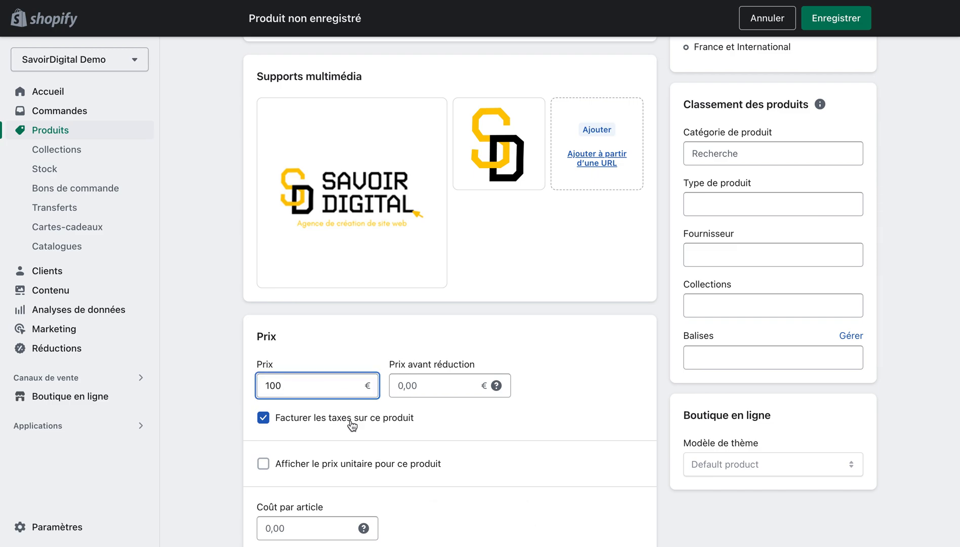
pyautogui.click(318, 336)
pyautogui.click(419, 387)
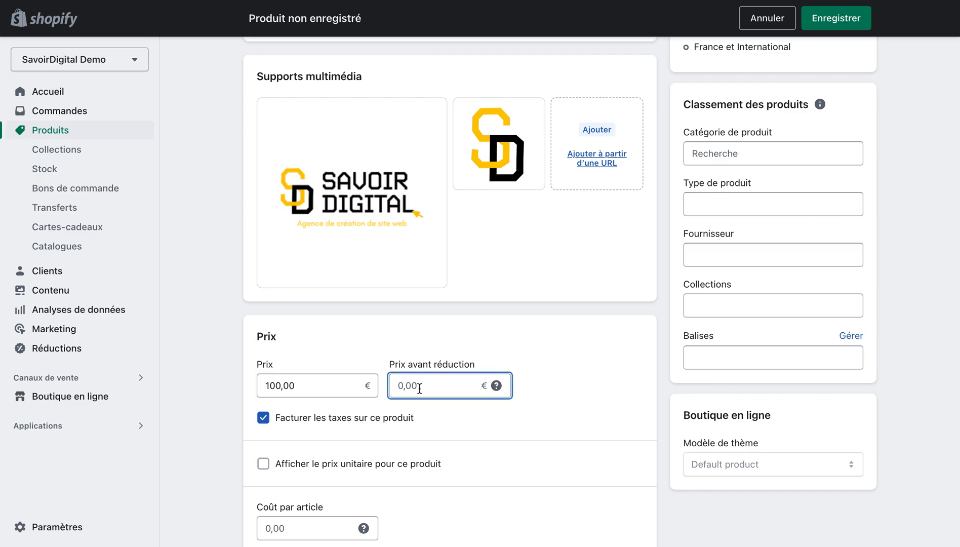
pyautogui.write('199')
pyautogui.click(448, 354)
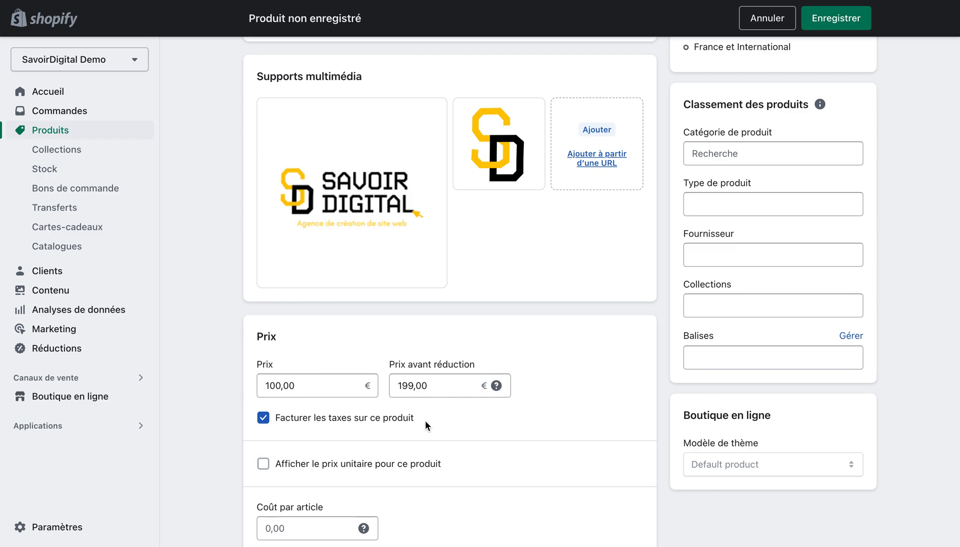
pyautogui.click(376, 423)
pyautogui.click(376, 423)
# Examine the unit price, cost per item, stock, shipping and search engine listing settings of the product.
pyautogui.scroll(-1, 377, 426)
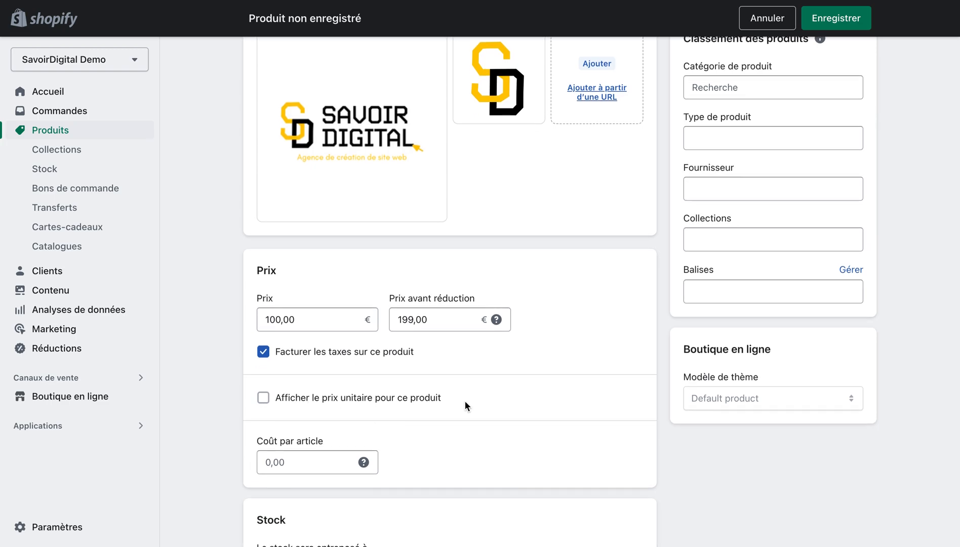
pyautogui.scroll(-1, 466, 405)
pyautogui.scroll(-3, 466, 405)
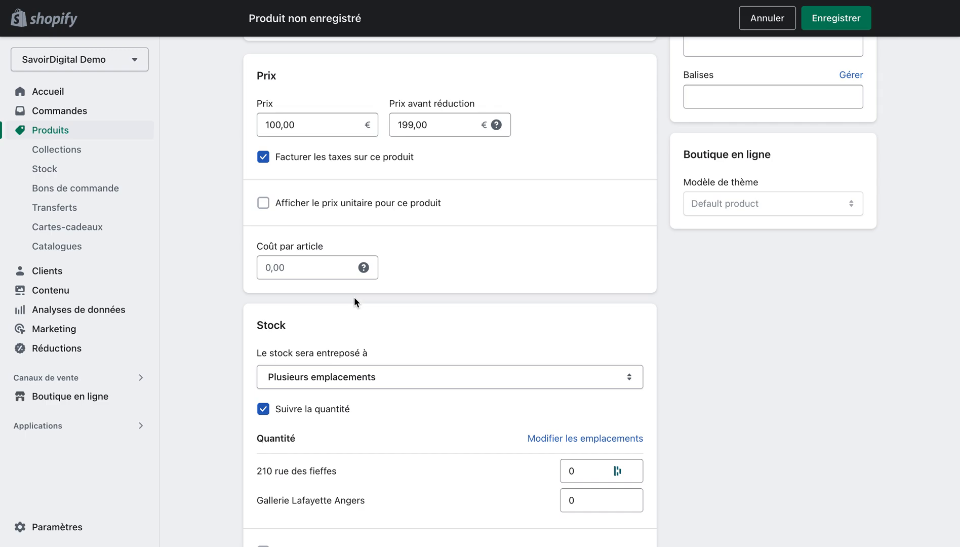
pyautogui.scroll(-2, 355, 300)
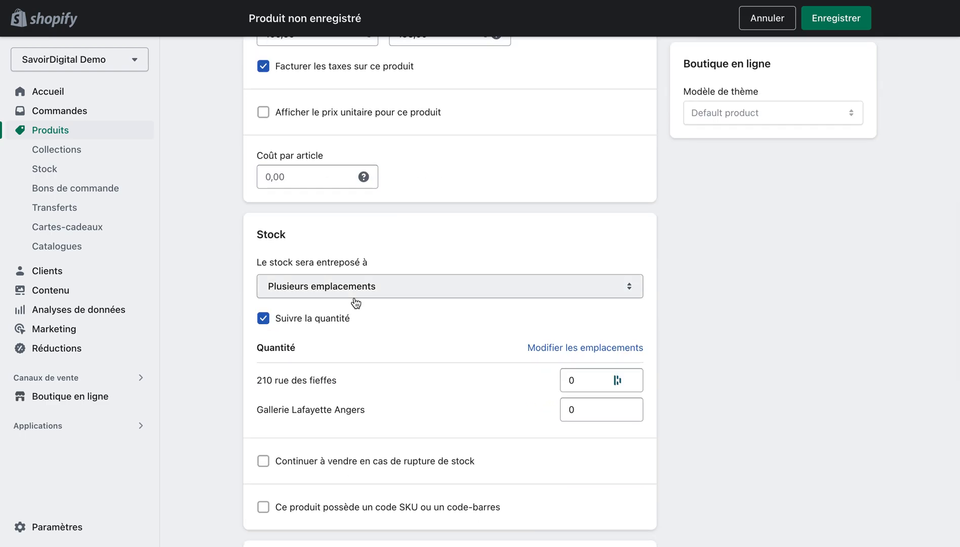
pyautogui.scroll(-1, 356, 302)
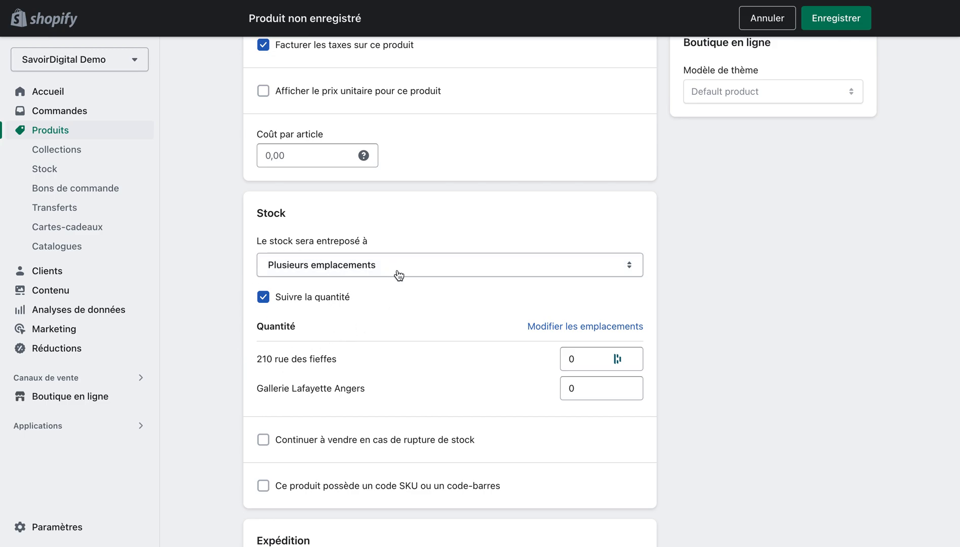
pyautogui.scroll(-6, 231, 259)
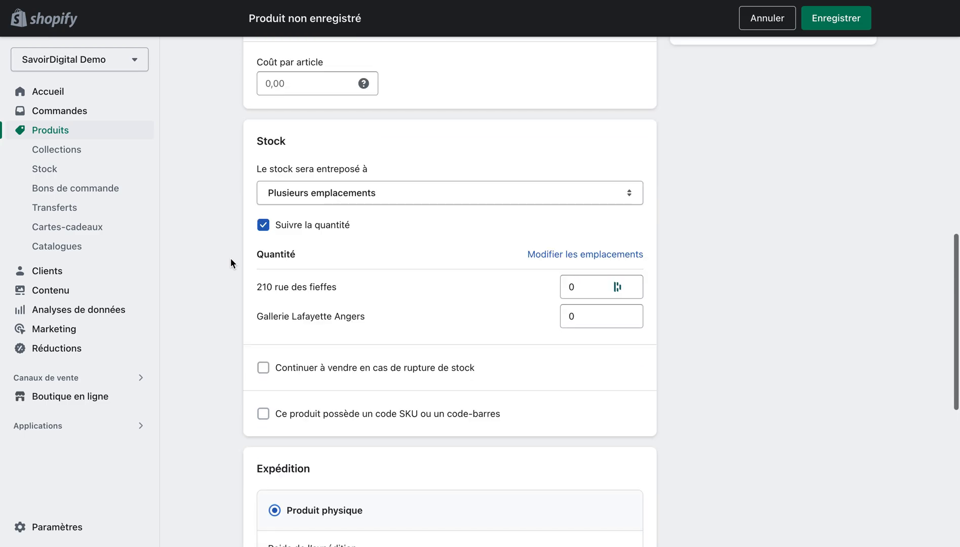
pyautogui.scroll(-1, 231, 263)
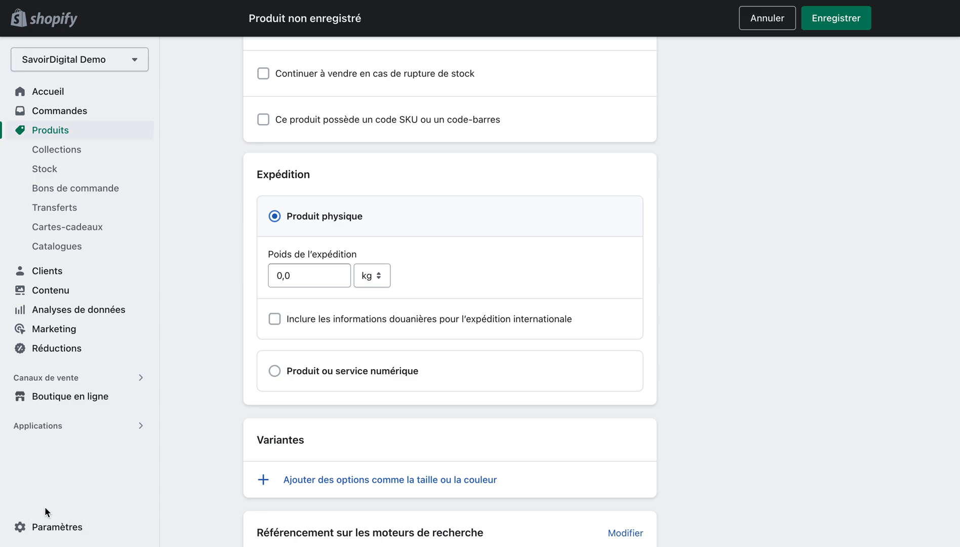
pyautogui.scroll(-3, 194, 329)
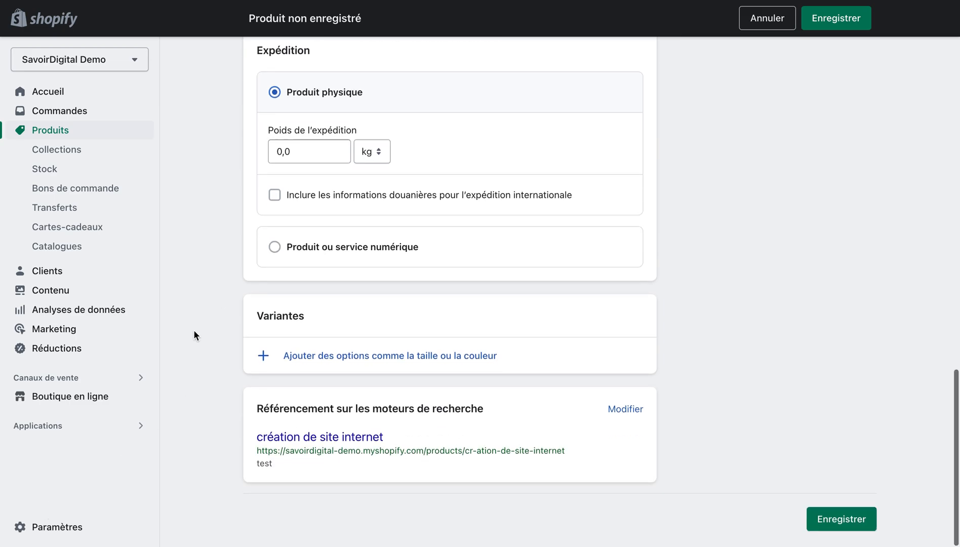
# Add a Couleur option to the product's variants with the values noir and rouge.
pyautogui.click(340, 358)
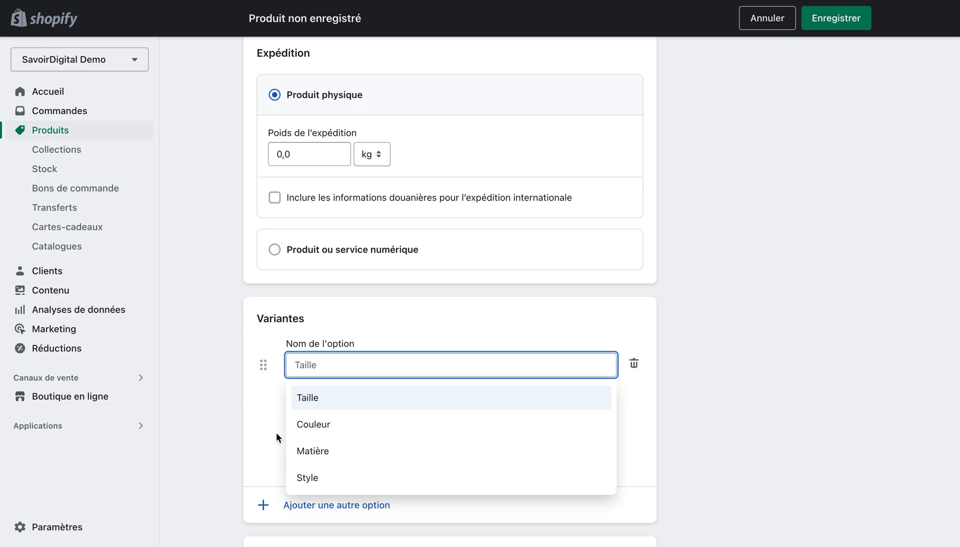
pyautogui.click(314, 425)
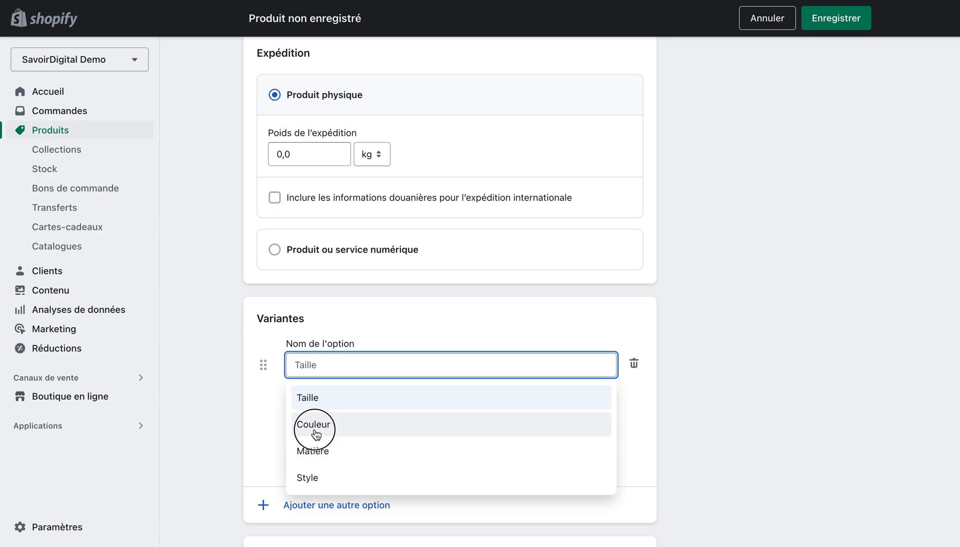
pyautogui.click(339, 431)
pyautogui.write('noir')
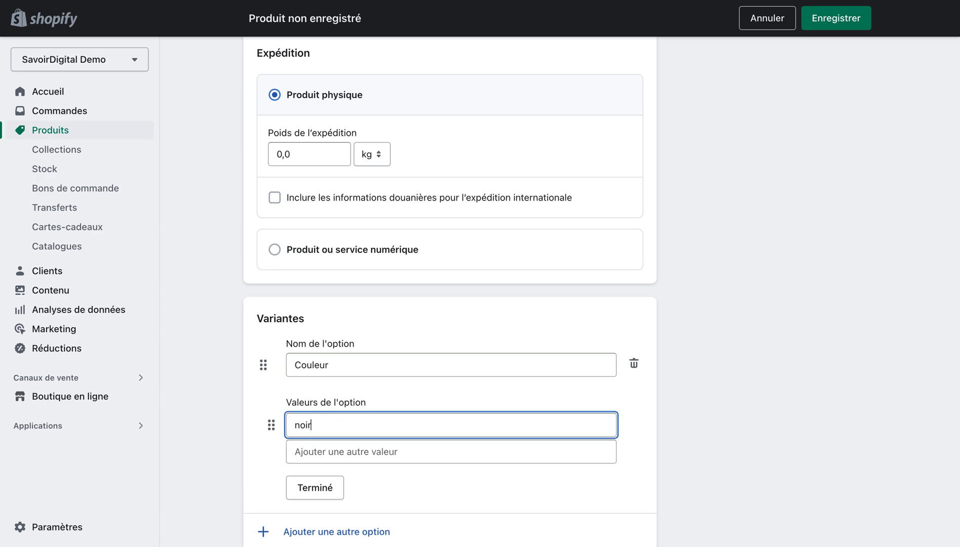
pyautogui.click(314, 455)
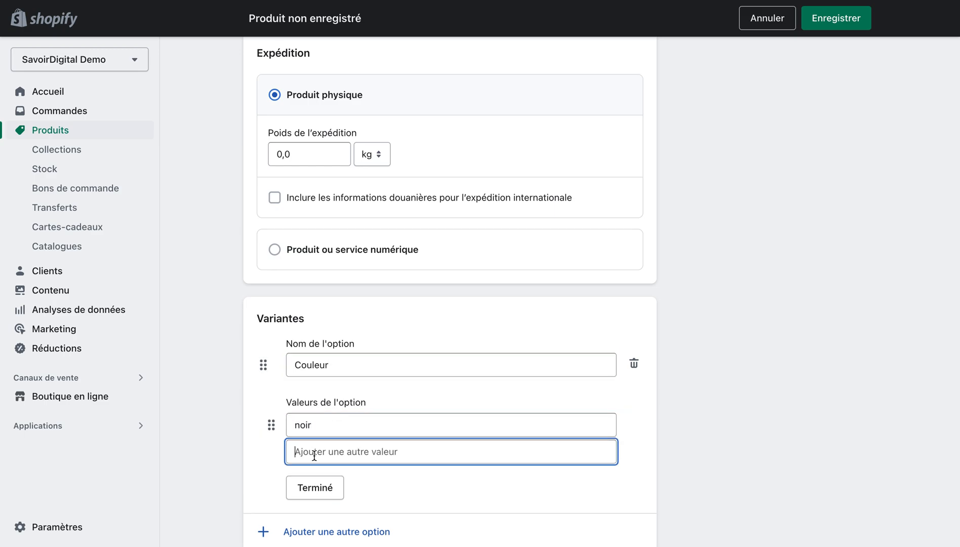
pyautogui.write('rouge')
pyautogui.scroll(-3, 199, 439)
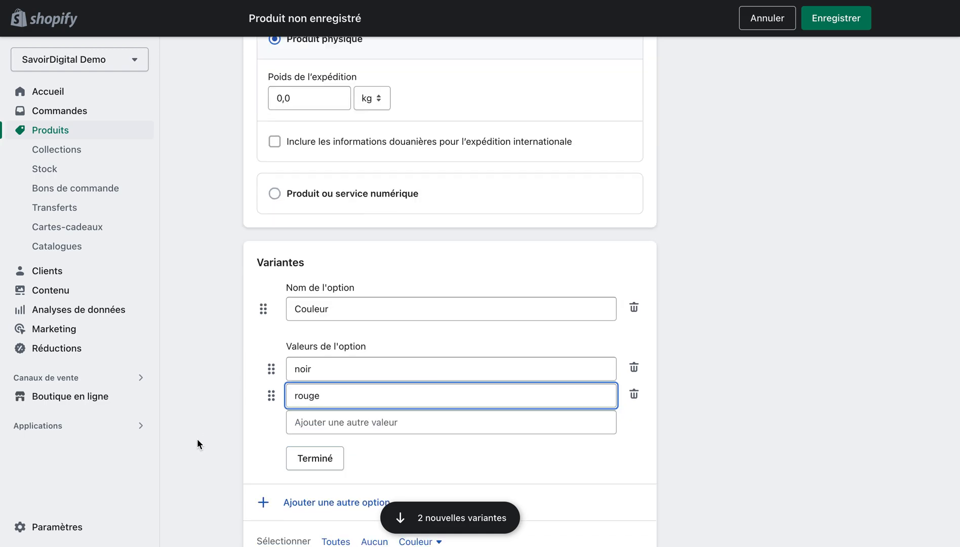
pyautogui.click(309, 369)
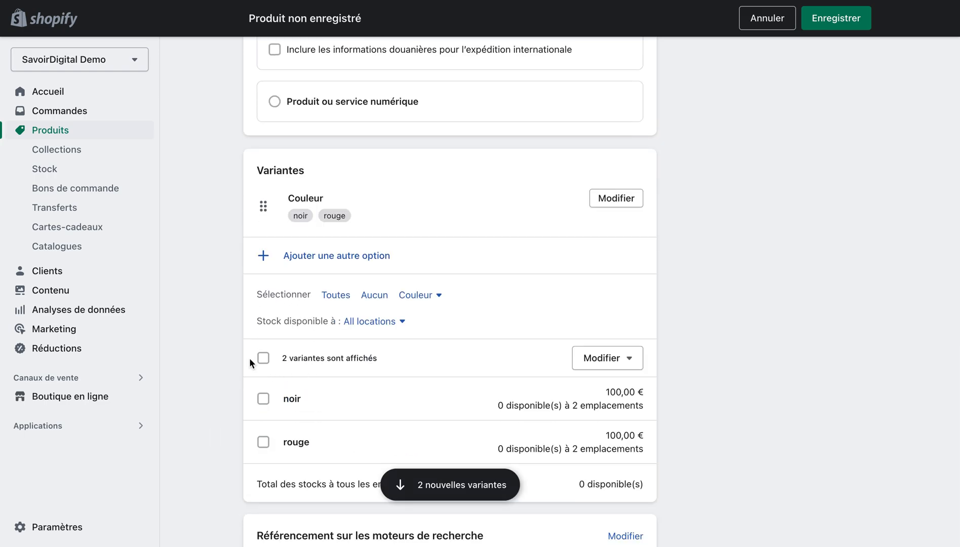
# Add a second variant option, Taille, with the value 110.
pyautogui.click(340, 260)
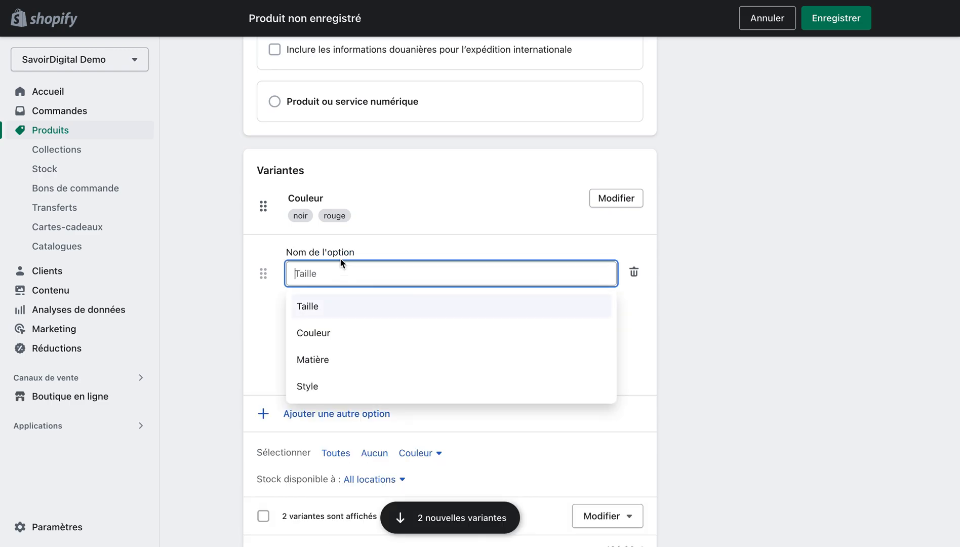
pyautogui.click(327, 308)
pyautogui.click(324, 330)
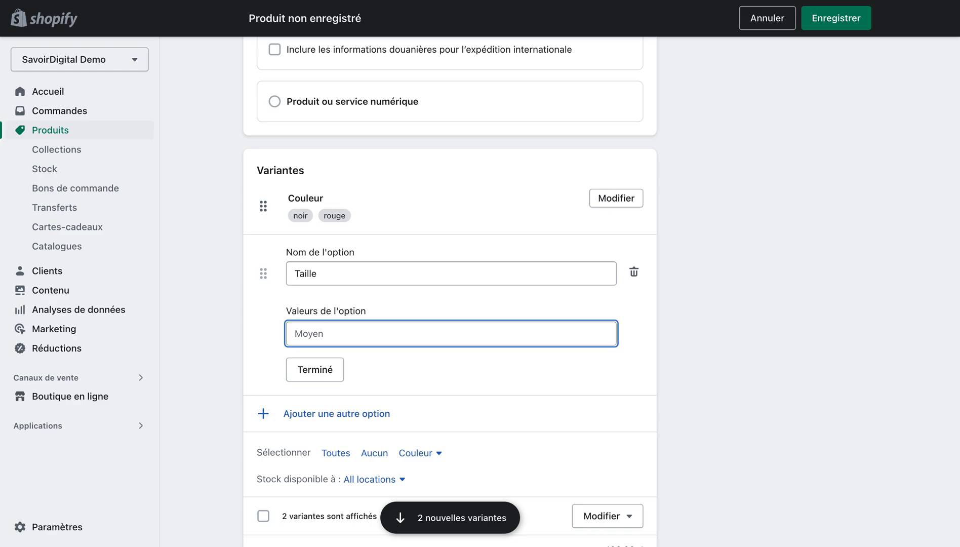
pyautogui.write('110')
pyautogui.click(240, 324)
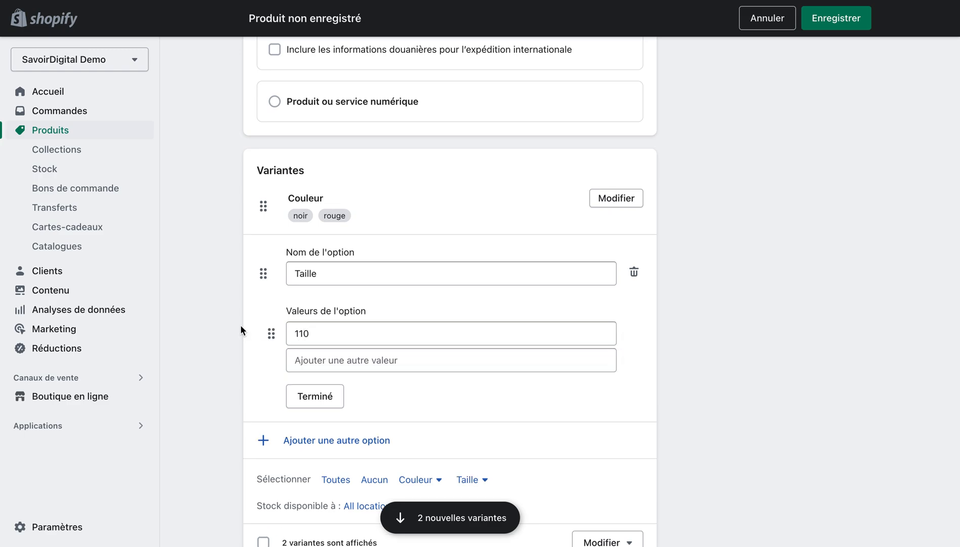
pyautogui.click(334, 398)
pyautogui.scroll(-5, 202, 359)
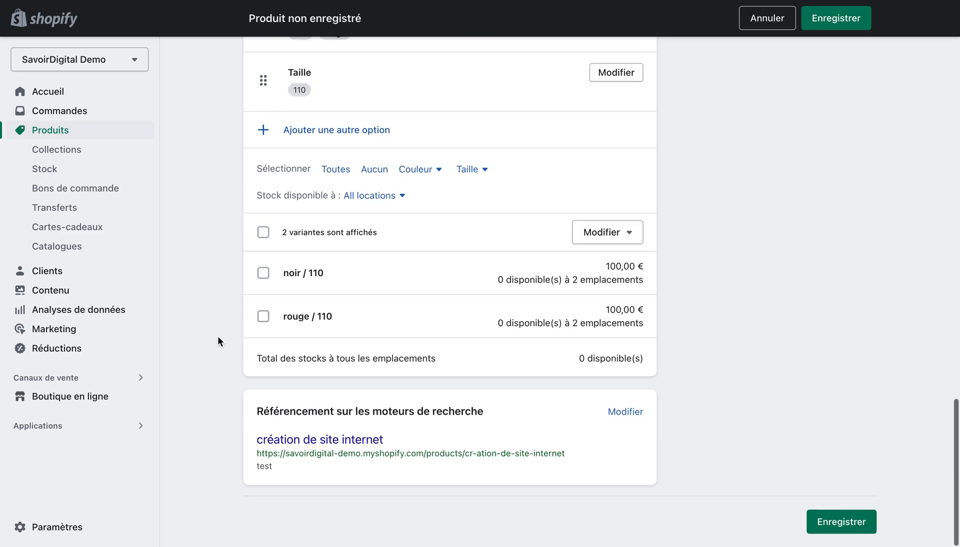
# Select Actifs as the product's status.
pyautogui.scroll(15, 218, 336)
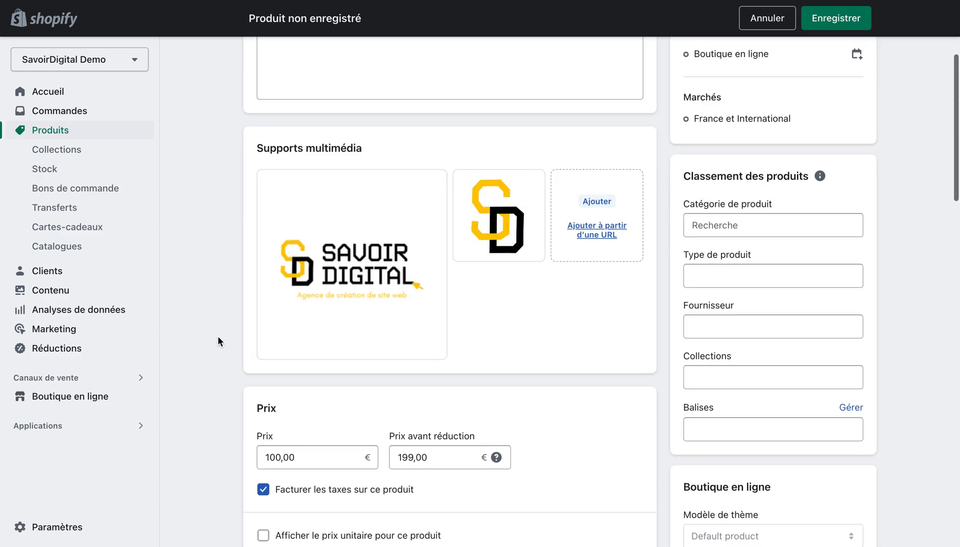
pyautogui.scroll(4, 218, 337)
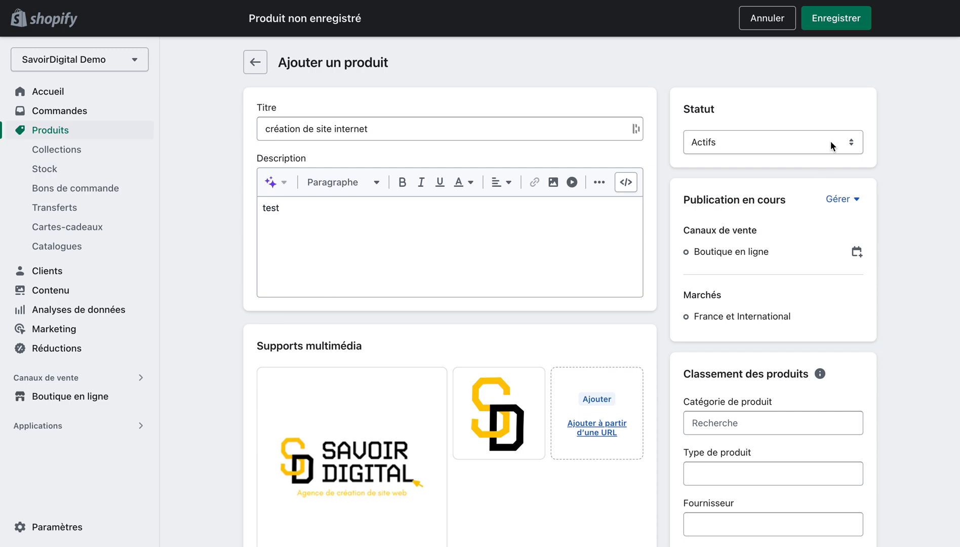
pyautogui.click(832, 146)
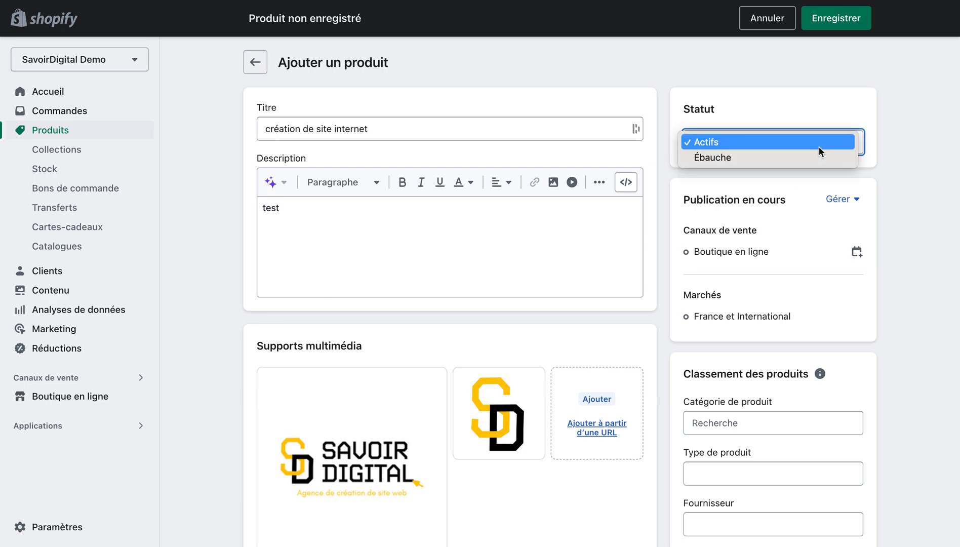
pyautogui.click(734, 142)
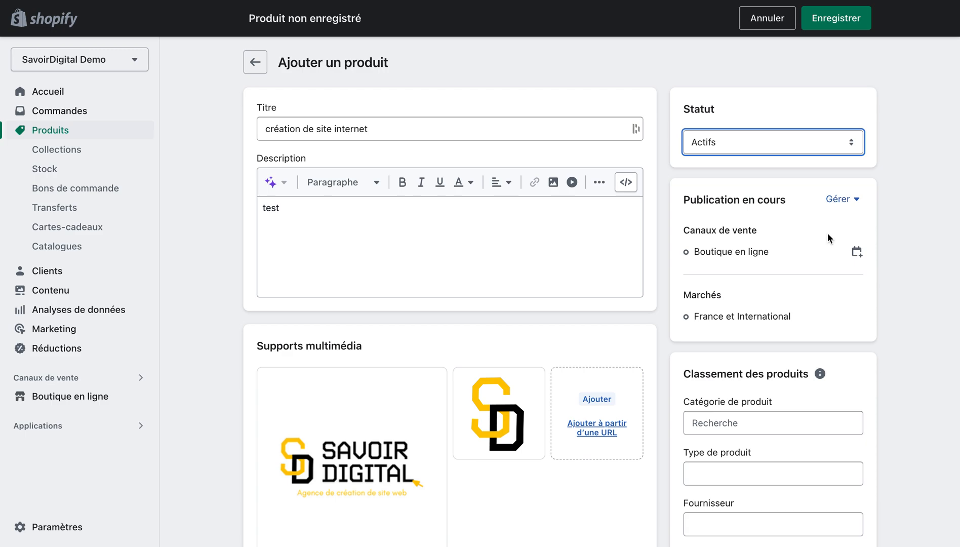
# Examine the available product categories and the type and supplier fields in the product classification.
pyautogui.scroll(-3, 827, 234)
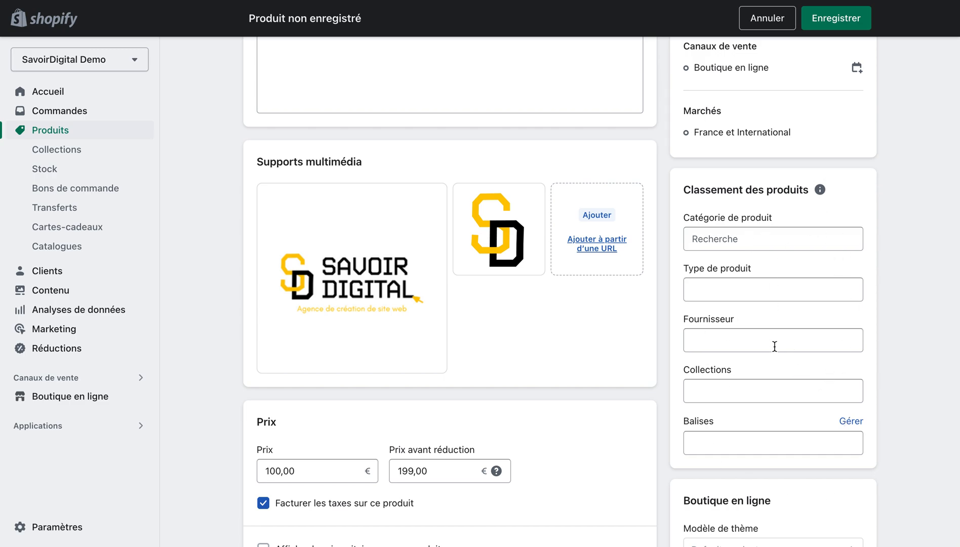
pyautogui.click(748, 244)
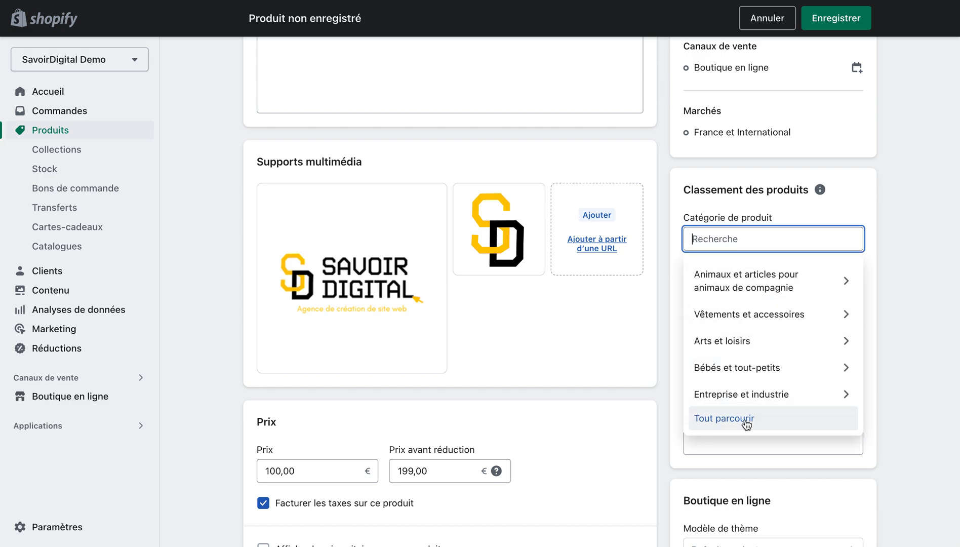
pyautogui.click(898, 307)
pyautogui.click(731, 293)
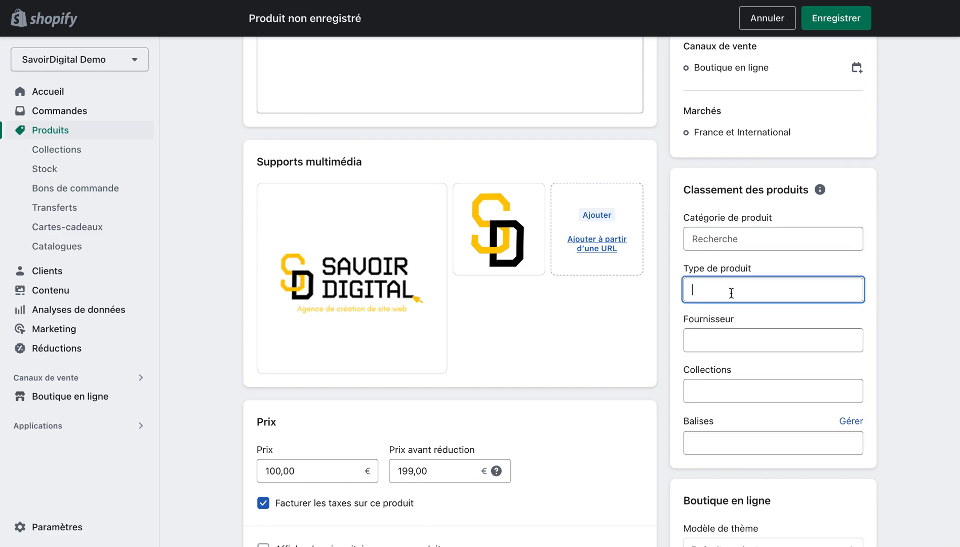
pyautogui.click(726, 342)
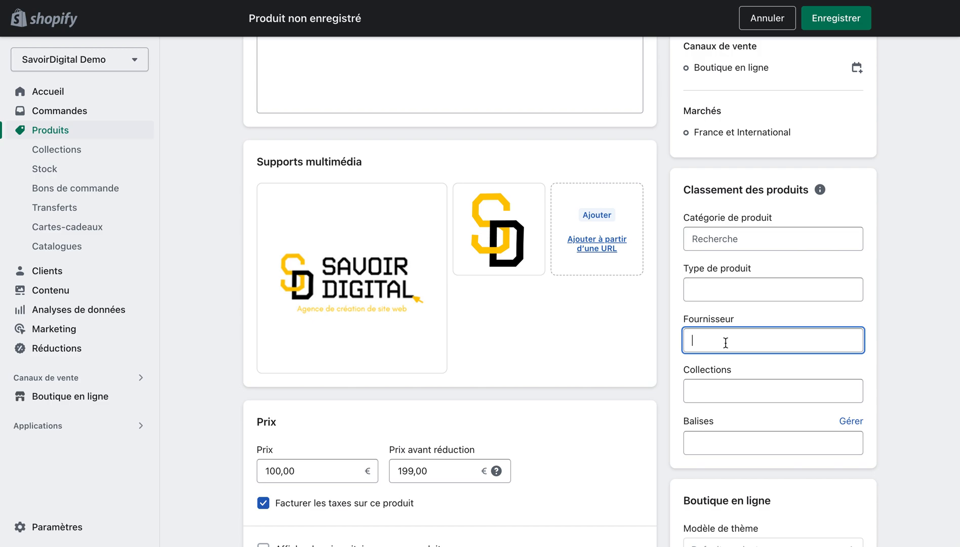
# Assign the product to Collection 1 and save the product.
pyautogui.click(723, 391)
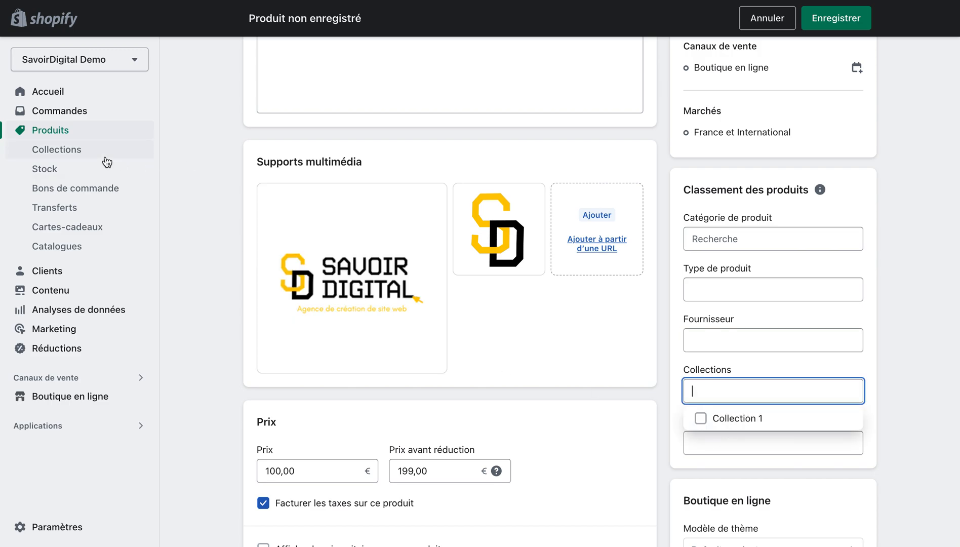
pyautogui.click(727, 421)
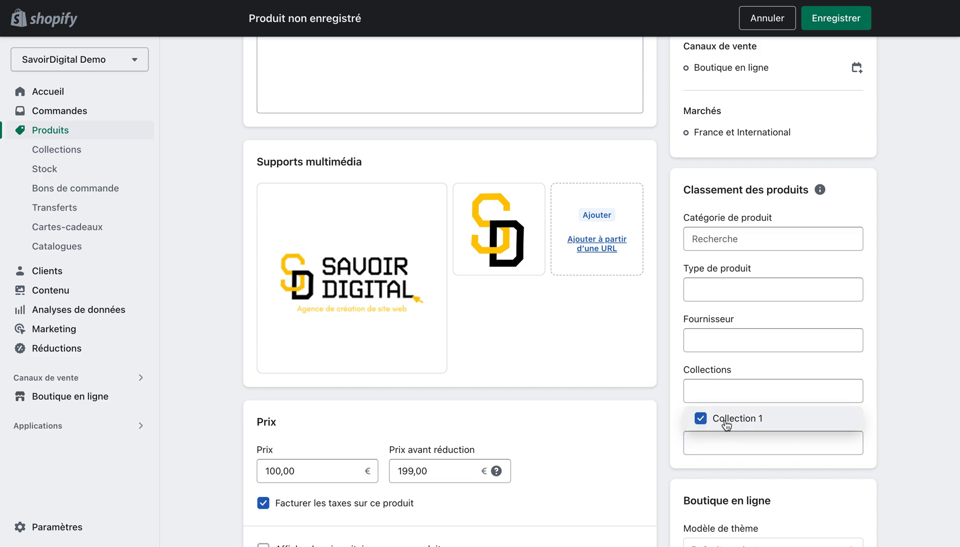
pyautogui.click(670, 364)
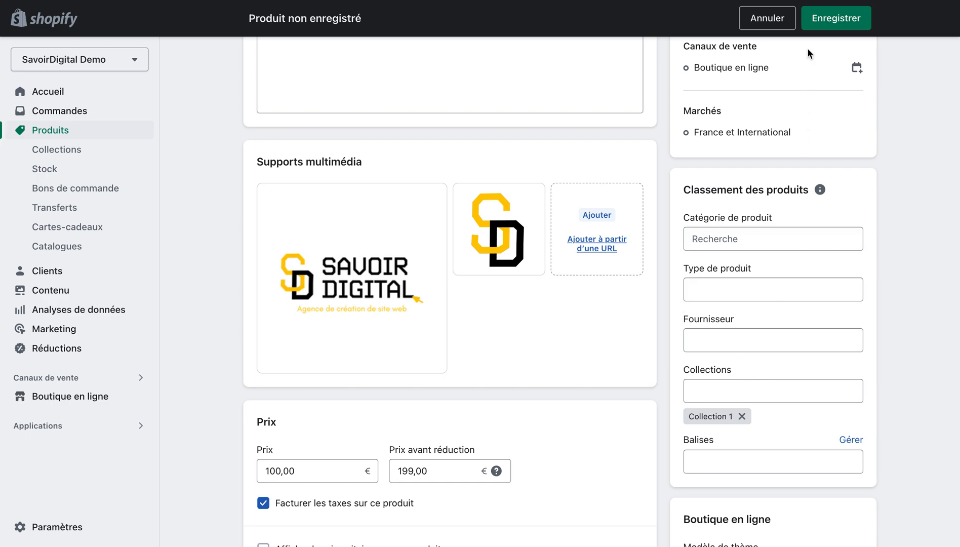
pyautogui.click(816, 28)
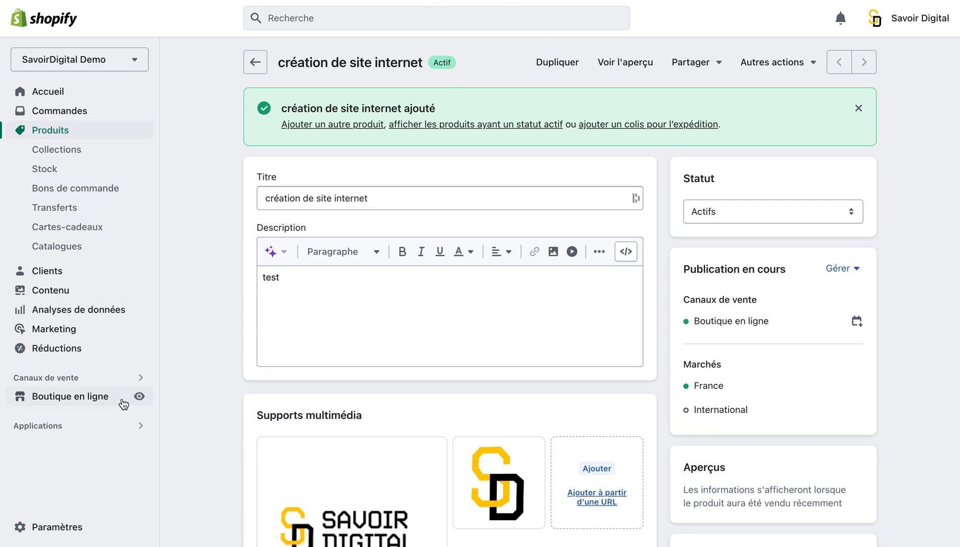
# View the online store and open the page of the featured product "création de site internet".
pyautogui.click(140, 397)
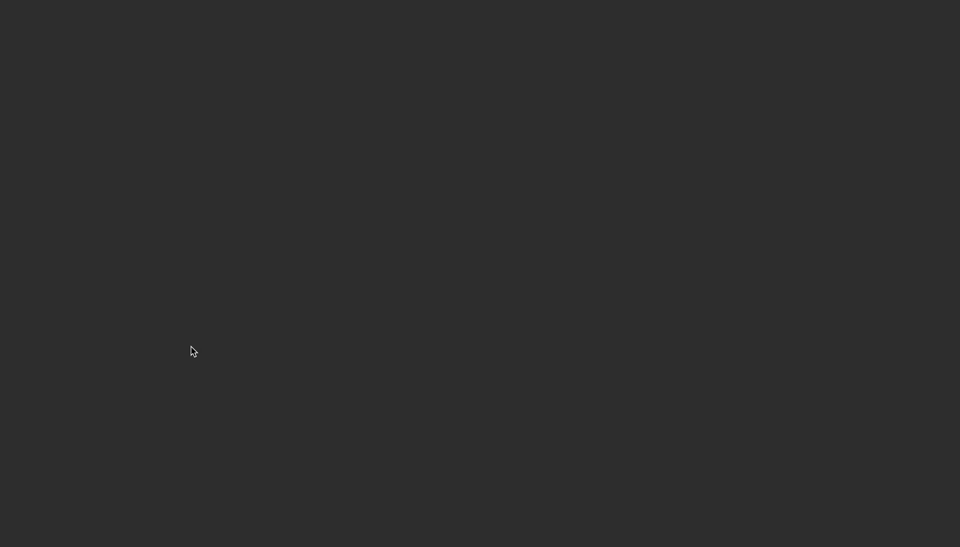
pyautogui.scroll(-10, 190, 349)
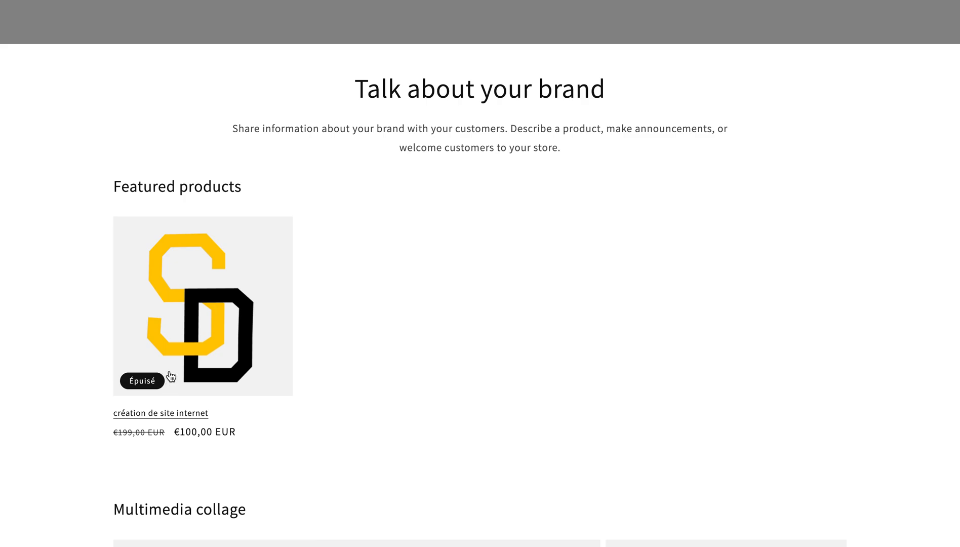
pyautogui.click(137, 309)
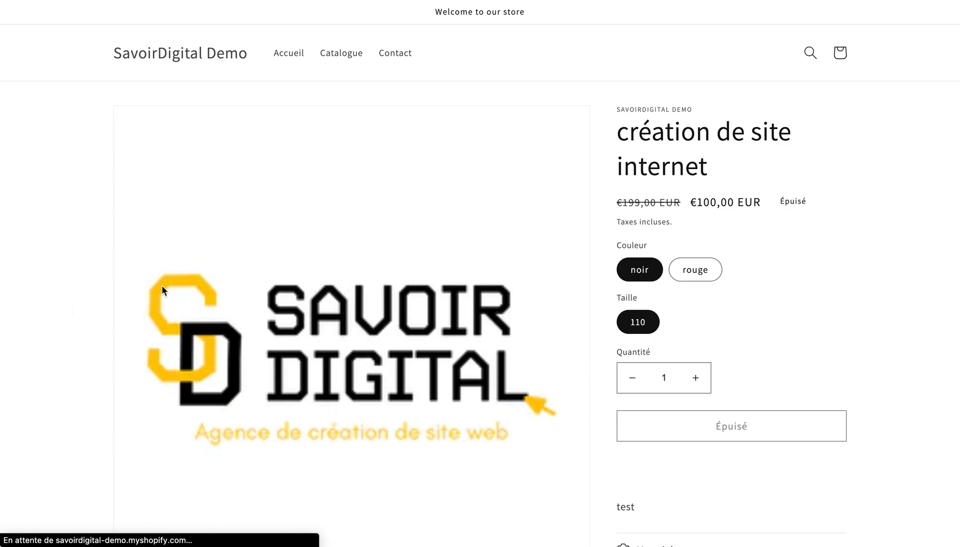
# Examine the product page's images, prices, variant choices, description and lower sections, and return to the Shopify admin.
pyautogui.scroll(-5, 248, 265)
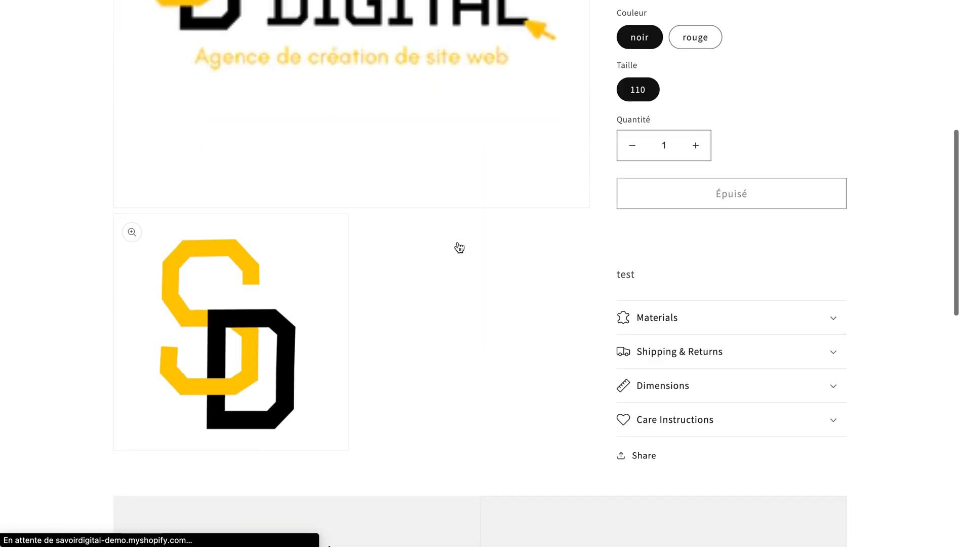
pyautogui.scroll(3, 449, 235)
pyautogui.scroll(1, 448, 235)
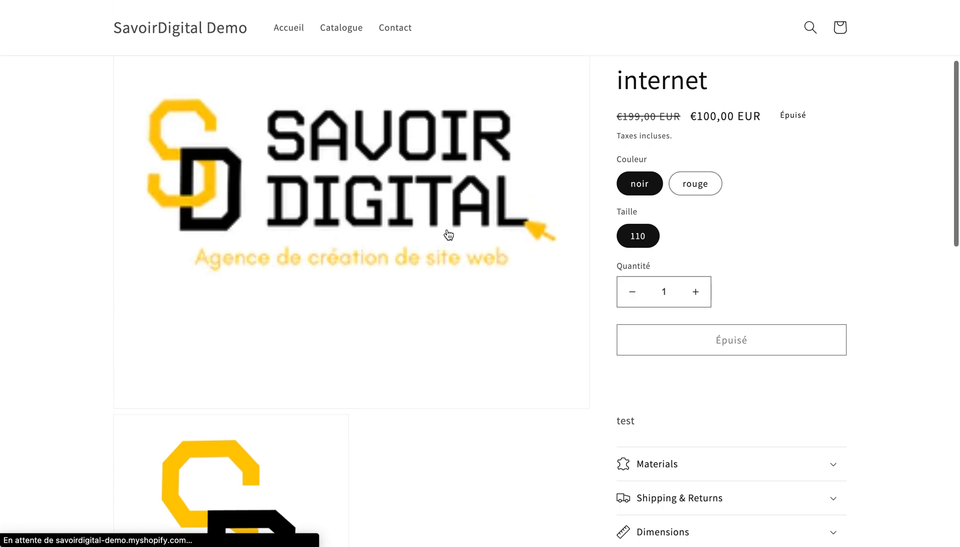
pyautogui.scroll(-7, 449, 235)
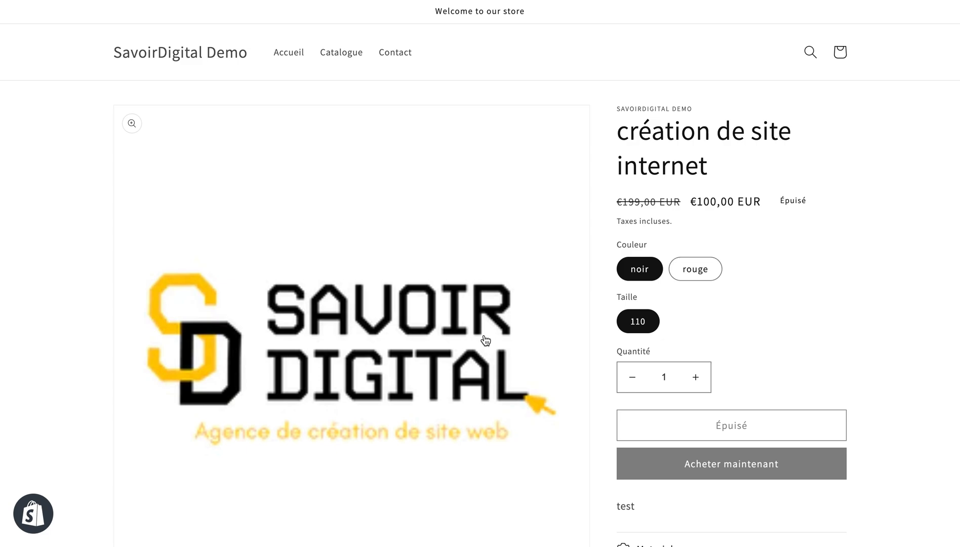
pyautogui.scroll(-1, 907, 302)
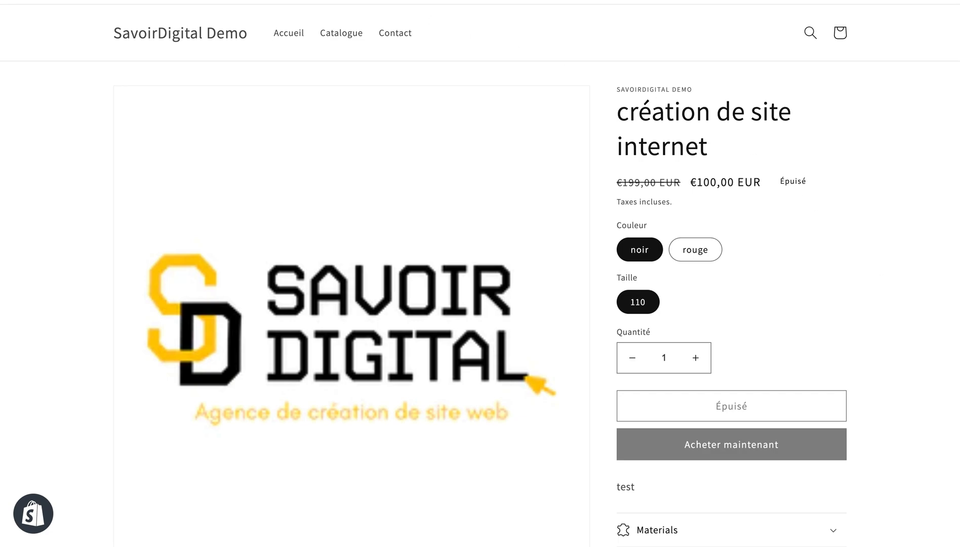
pyautogui.scroll(-3, 418, 301)
pyautogui.scroll(-8, 419, 302)
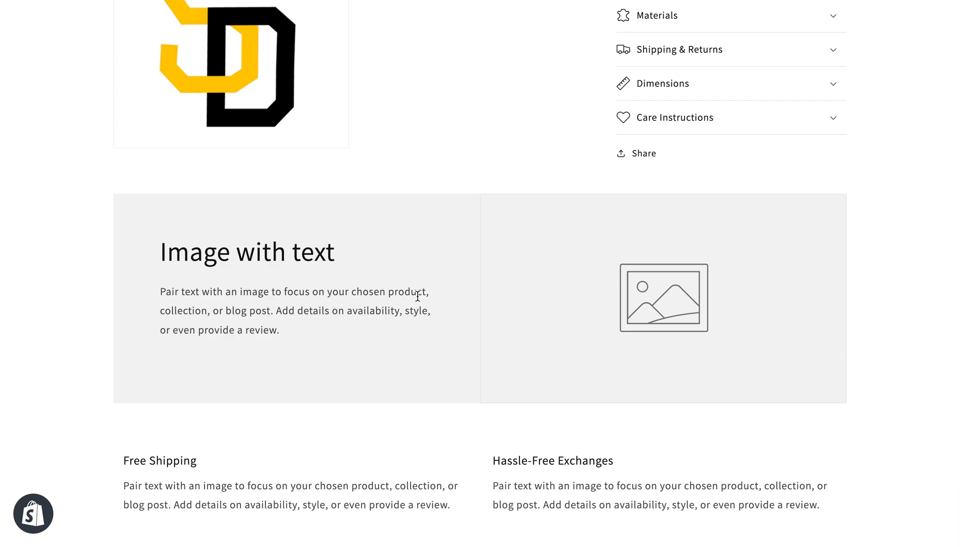
pyautogui.scroll(9, 417, 296)
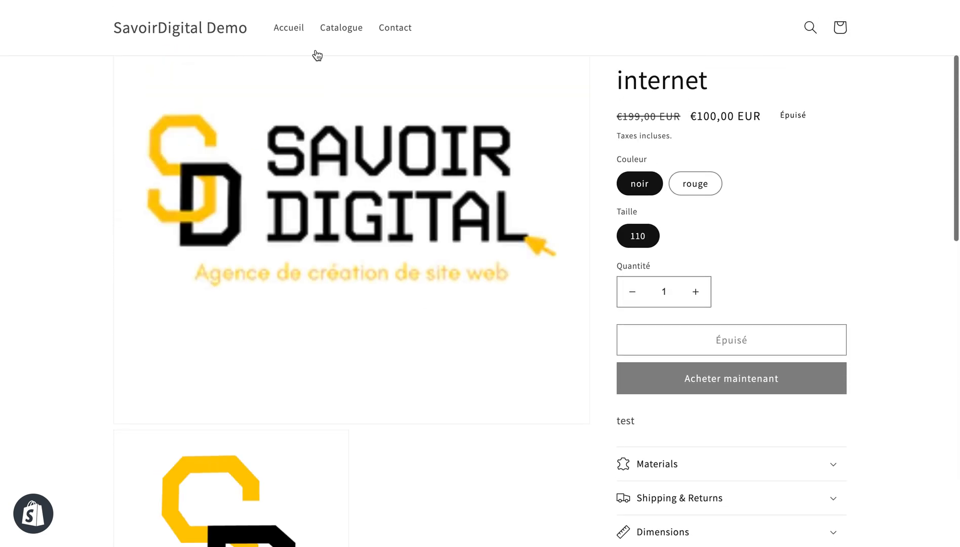
pyautogui.click(172, 0)
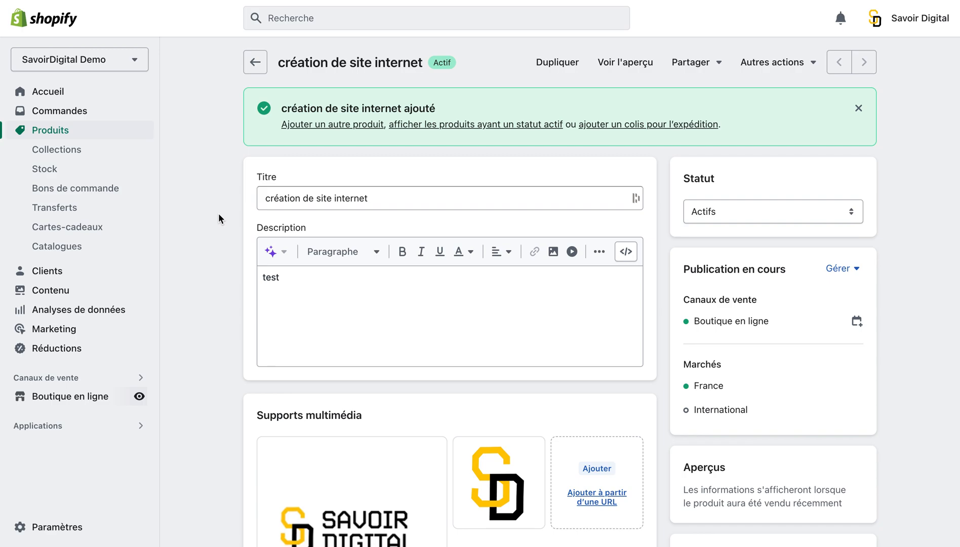